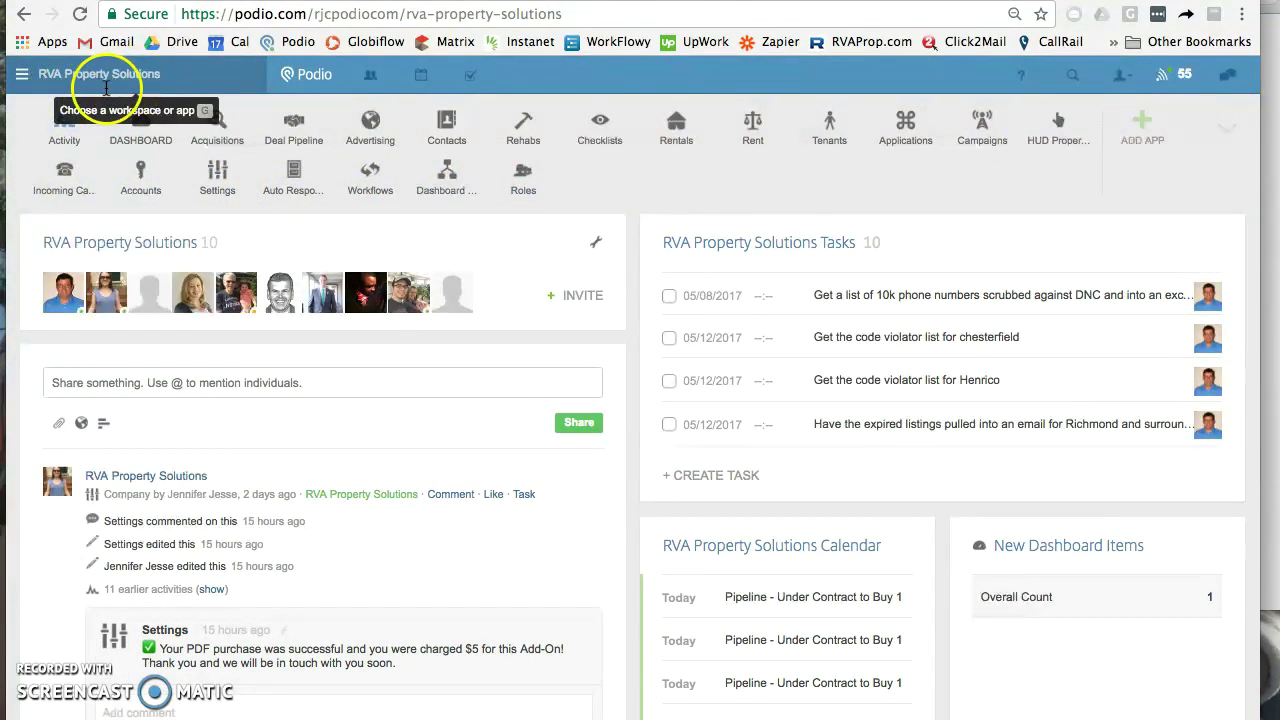
Step: Review the Podio workspace's Incoming Calls app, then switch to CallRail's Users page
mouse_move(46, 190)
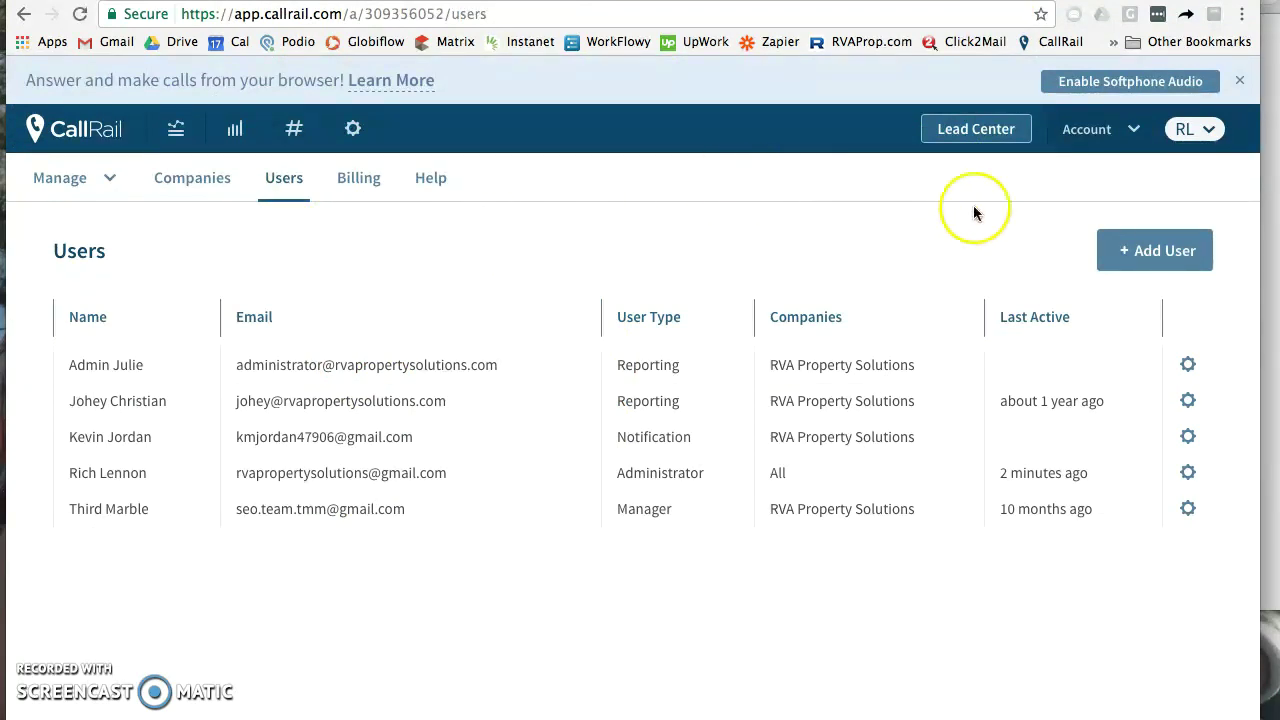
Step: Browse CallRail's account menu and the Add User form, then return to the Podio workspace
click(1117, 133)
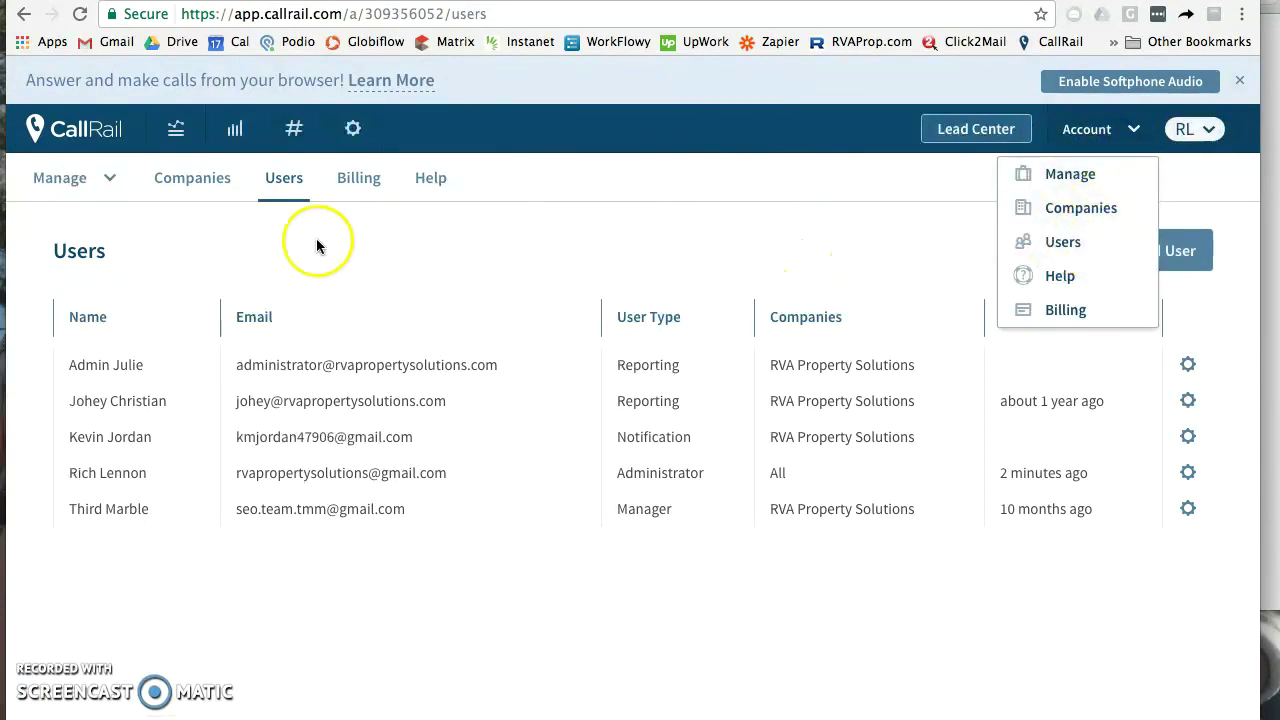
click(407, 257)
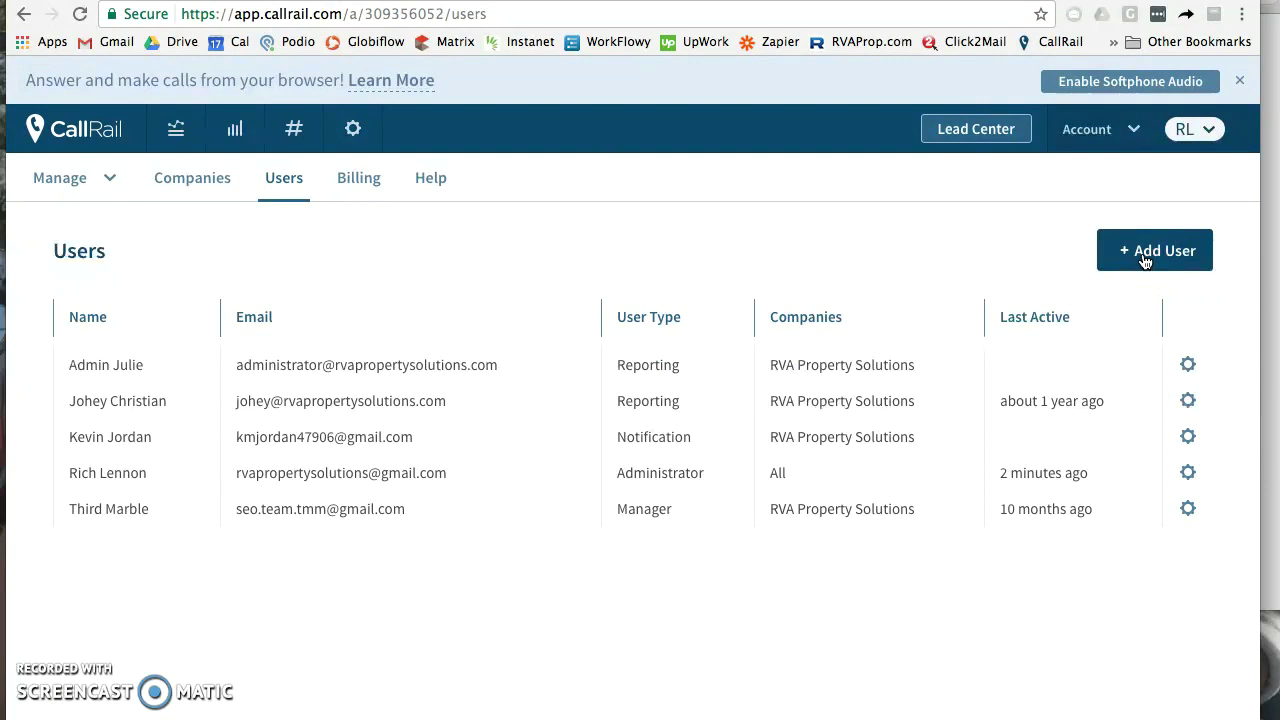
click(1145, 260)
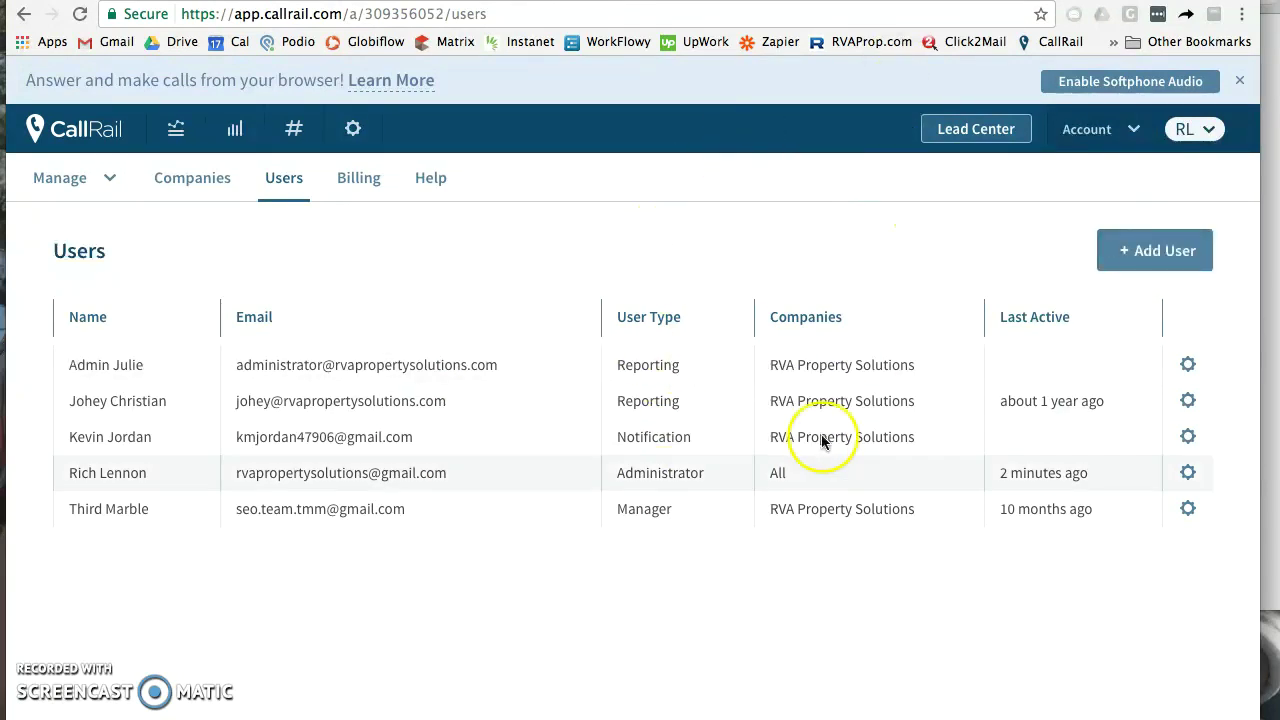
mouse_move(440, 712)
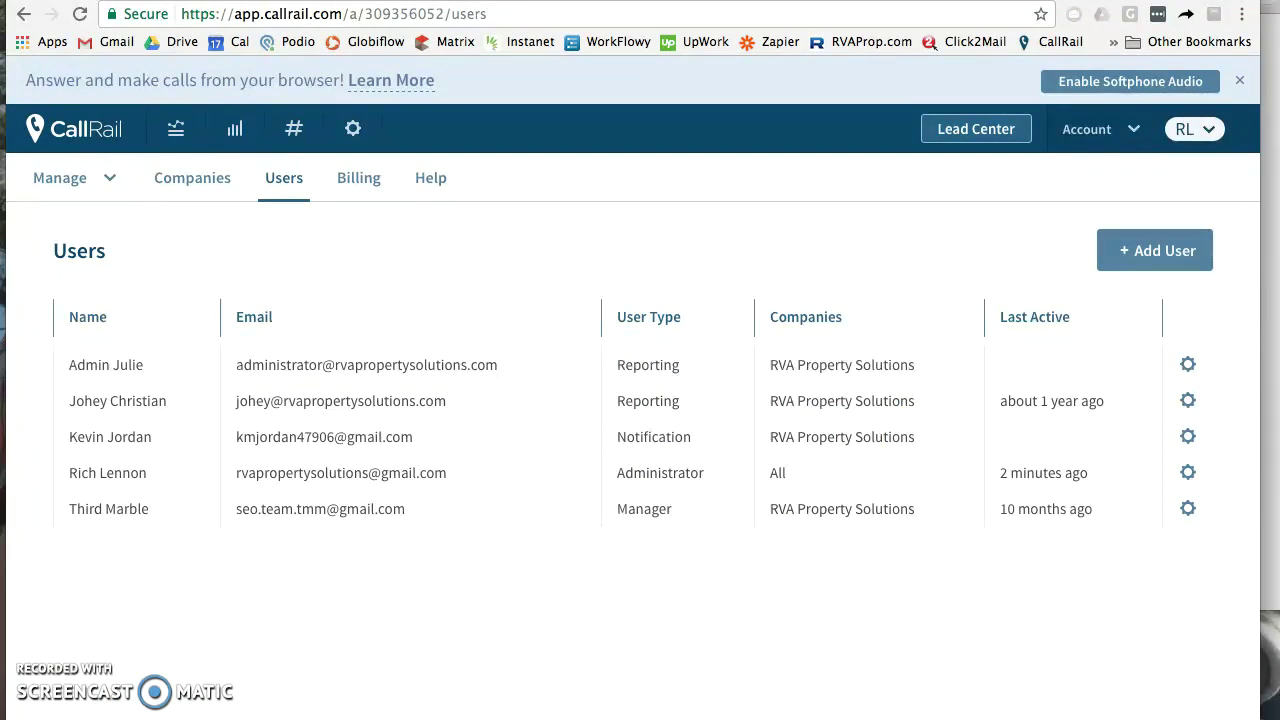
key(ctrl+Tab)
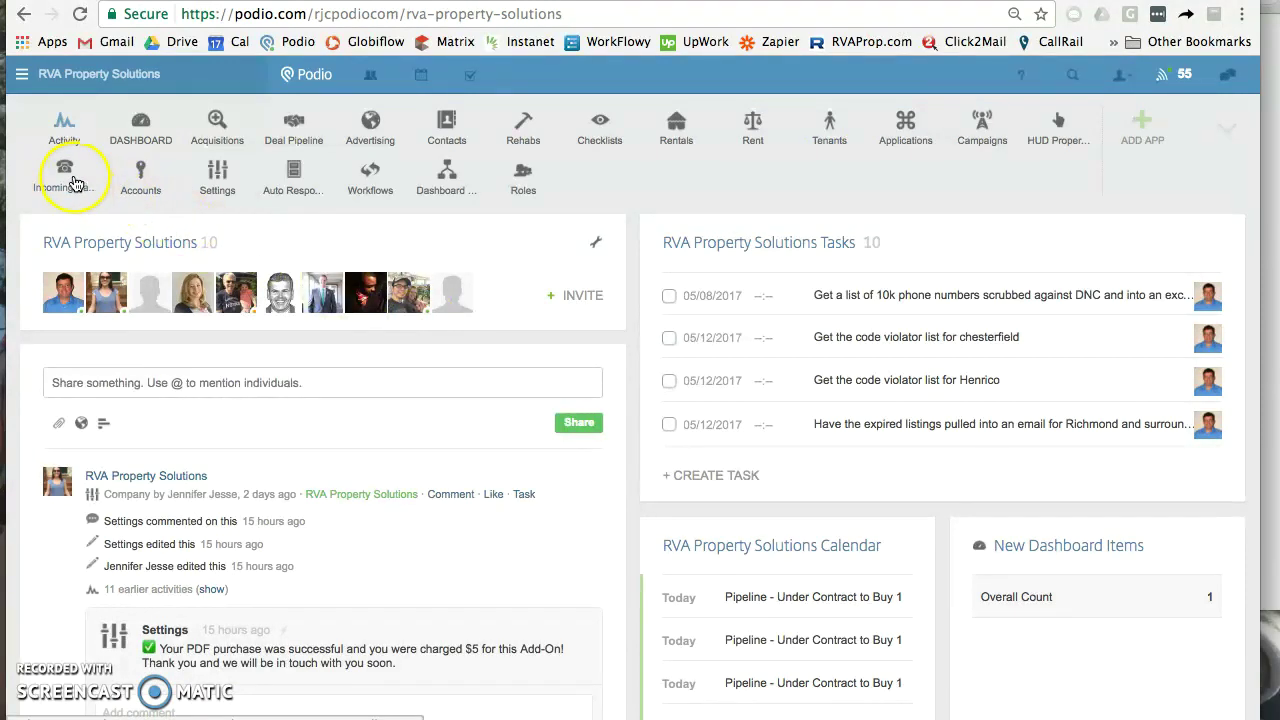
Step: Select the Incoming Calls app's public Email to app address and open its field mapping
click(67, 178)
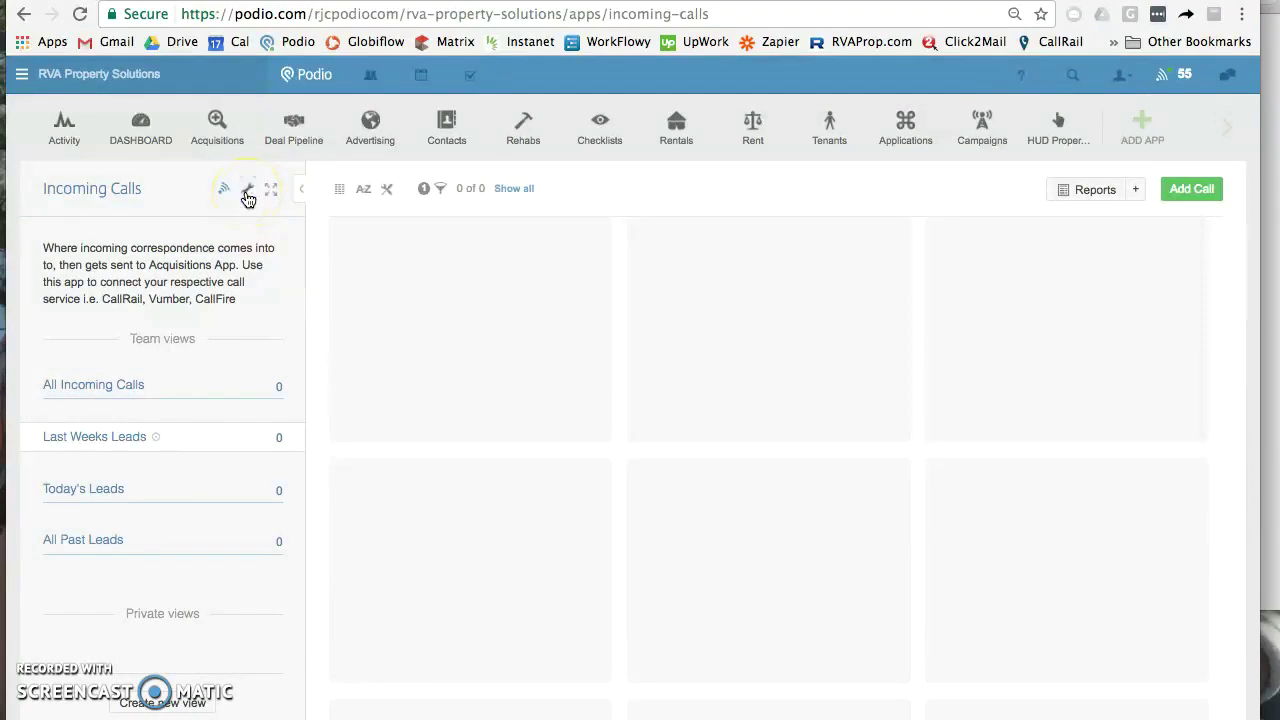
click(247, 190)
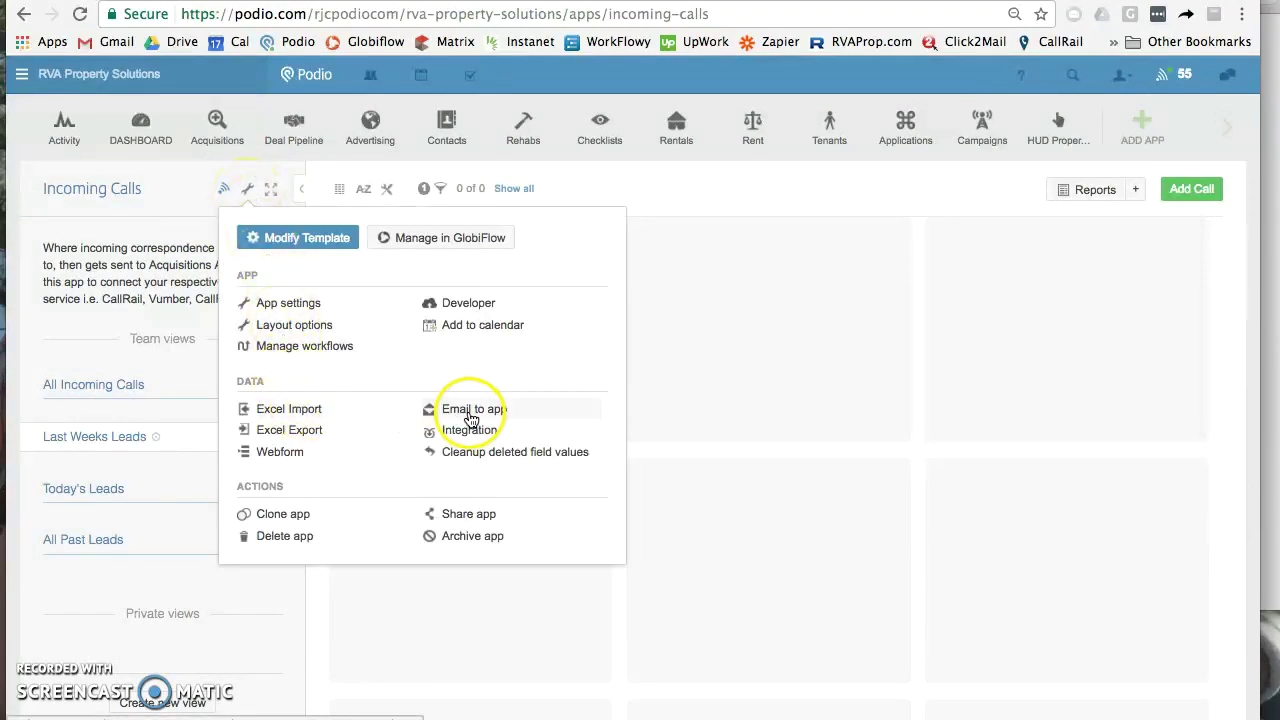
click(470, 418)
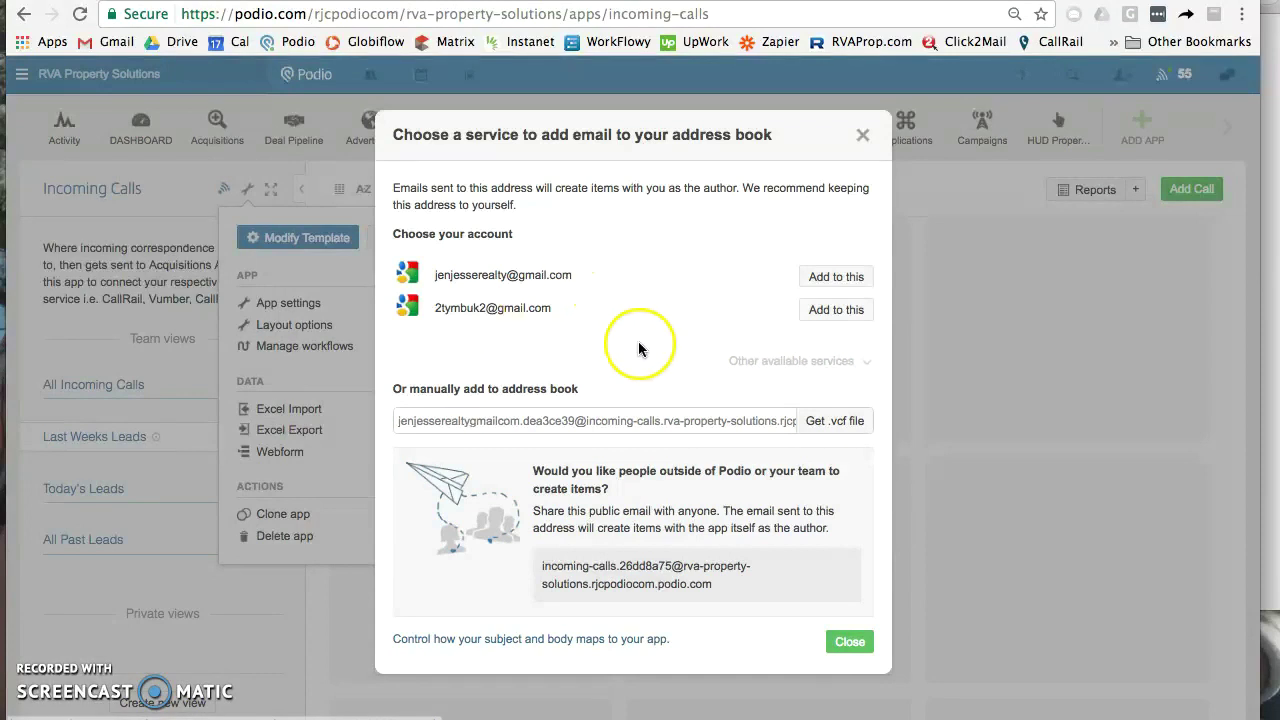
click(675, 578)
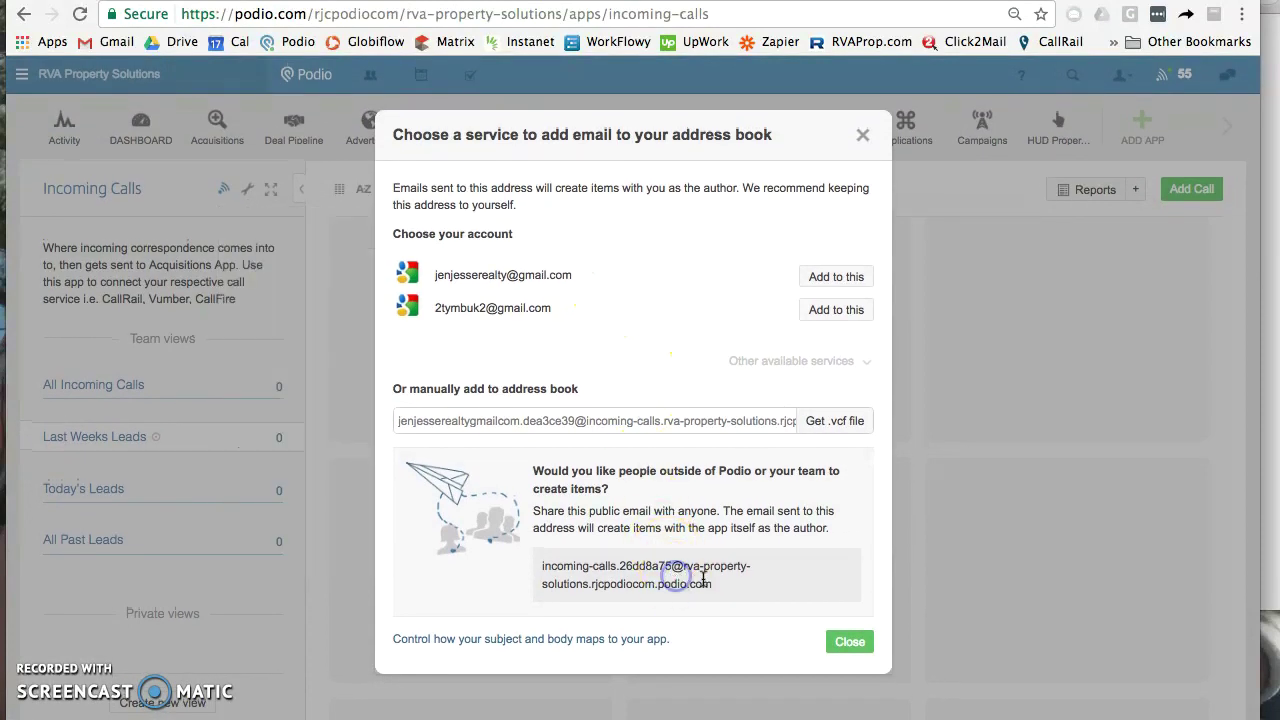
drag(546, 589, 538, 566)
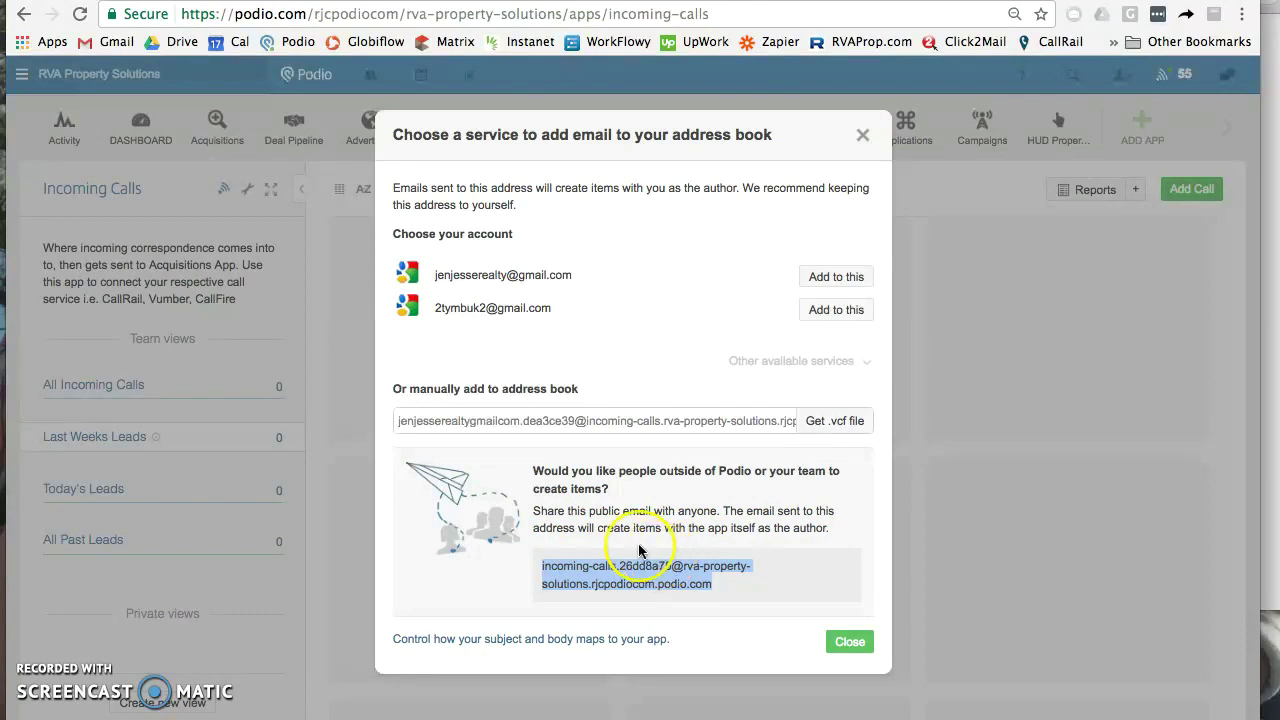
scroll(753, 642, down, 1)
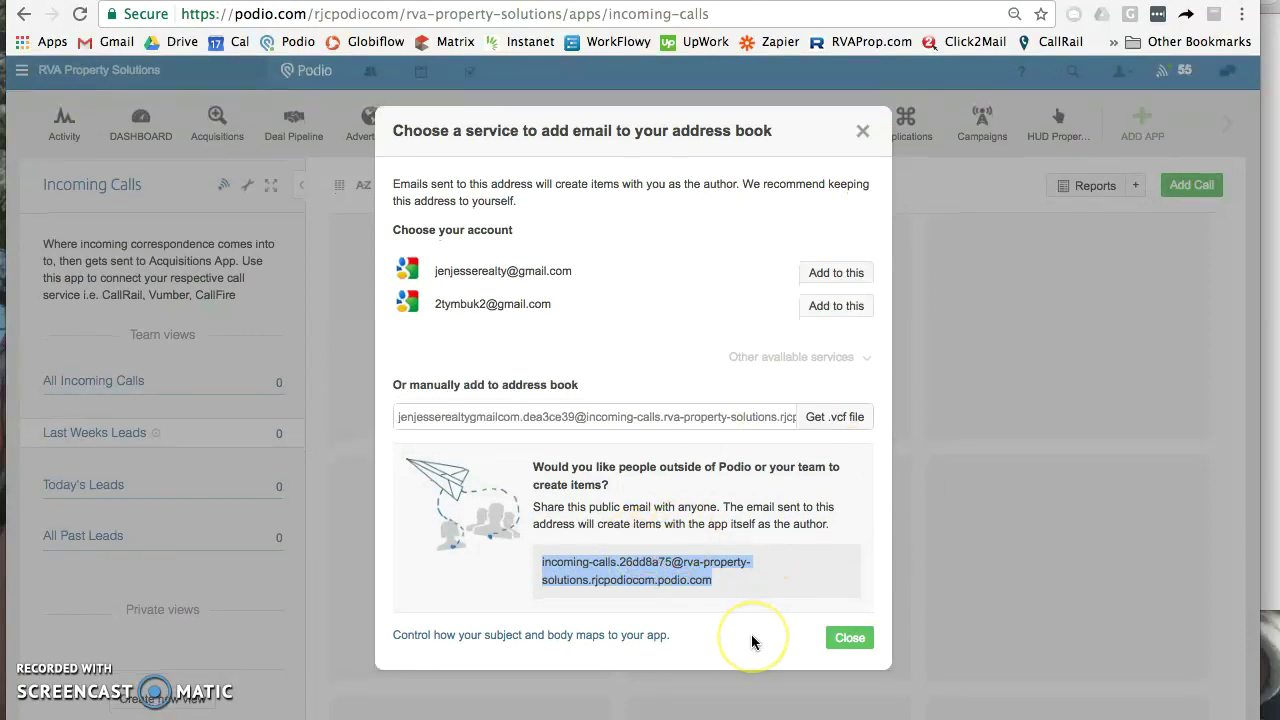
click(652, 643)
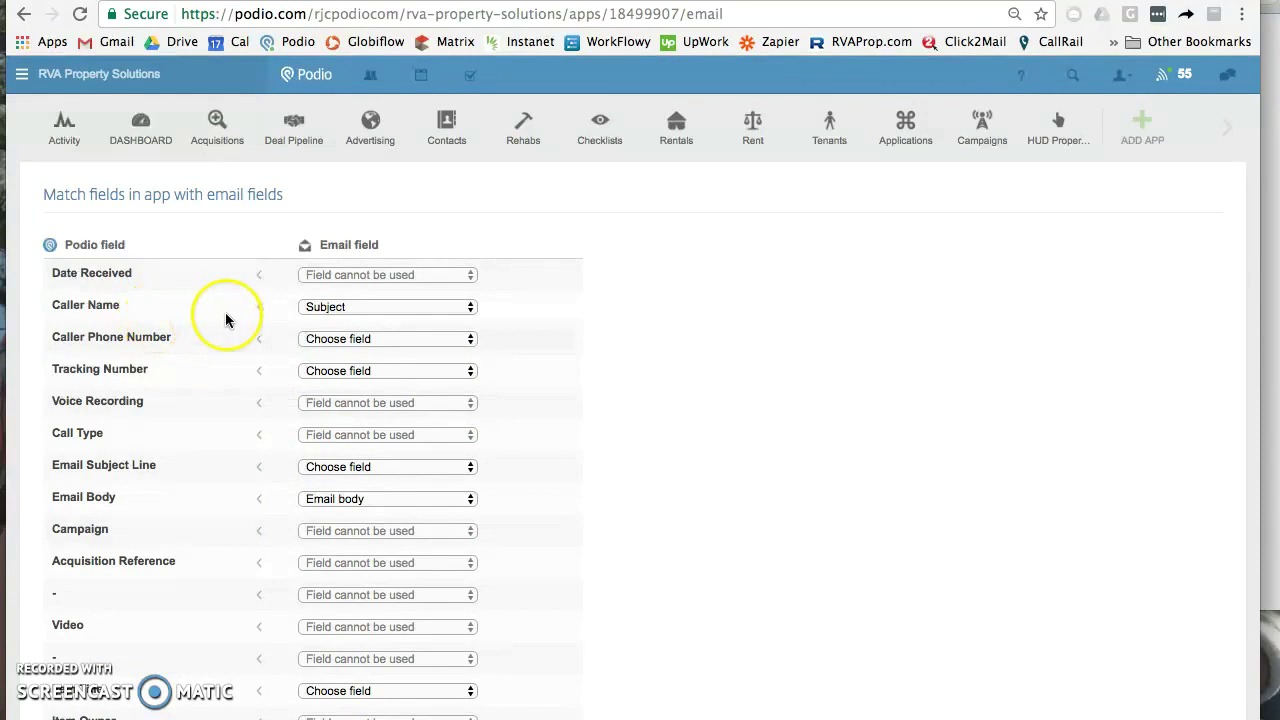
Step: Unmap Caller Name, map Subject to Email Subject Line, and save the email mappings
click(367, 310)
click(366, 289)
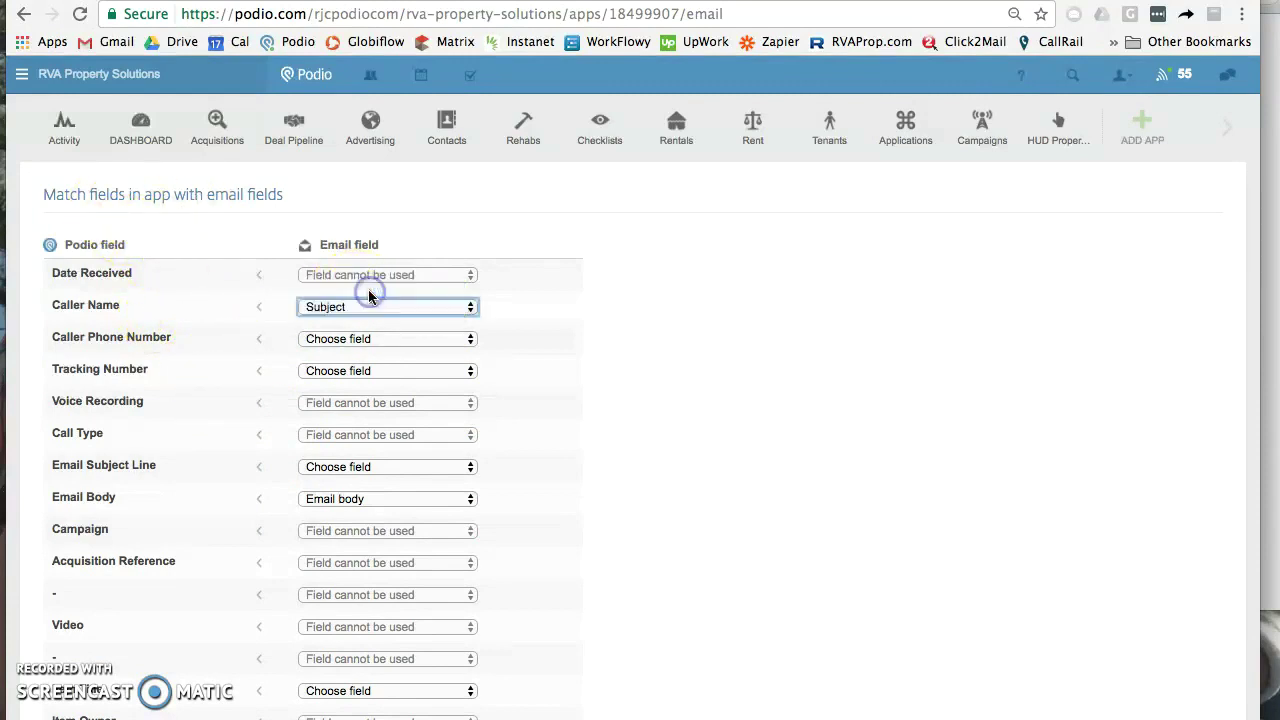
click(310, 469)
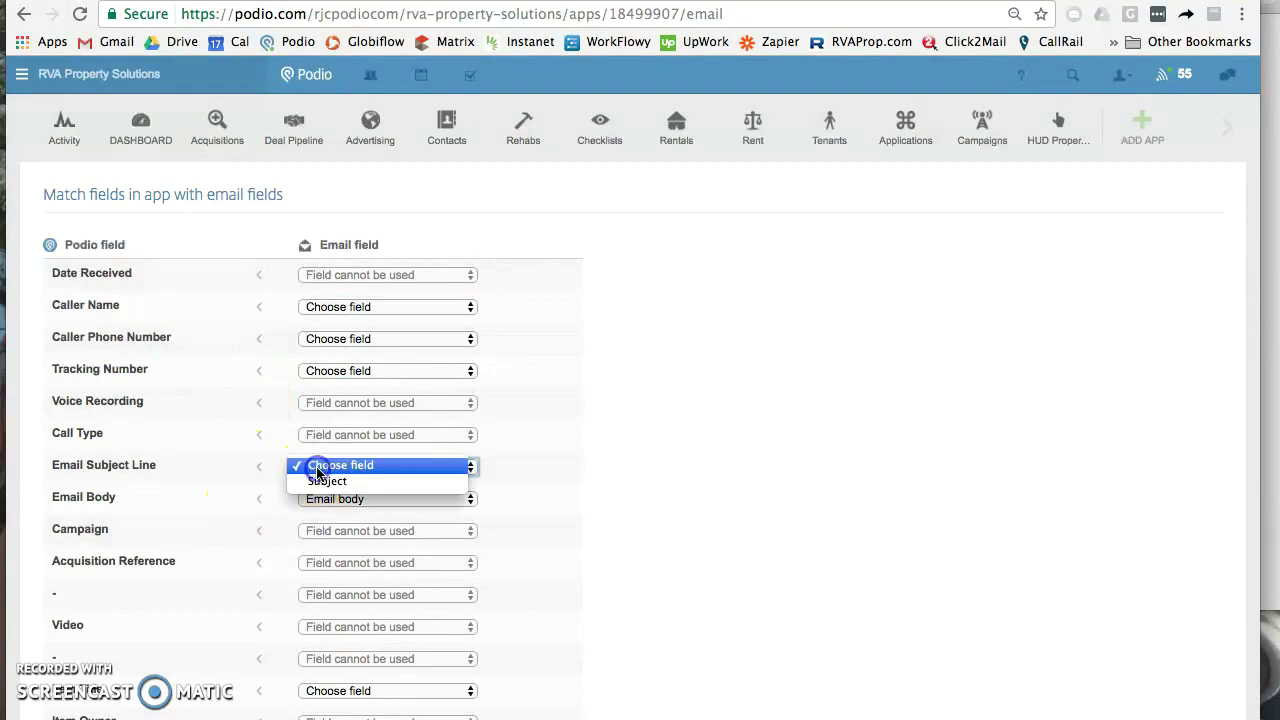
click(327, 482)
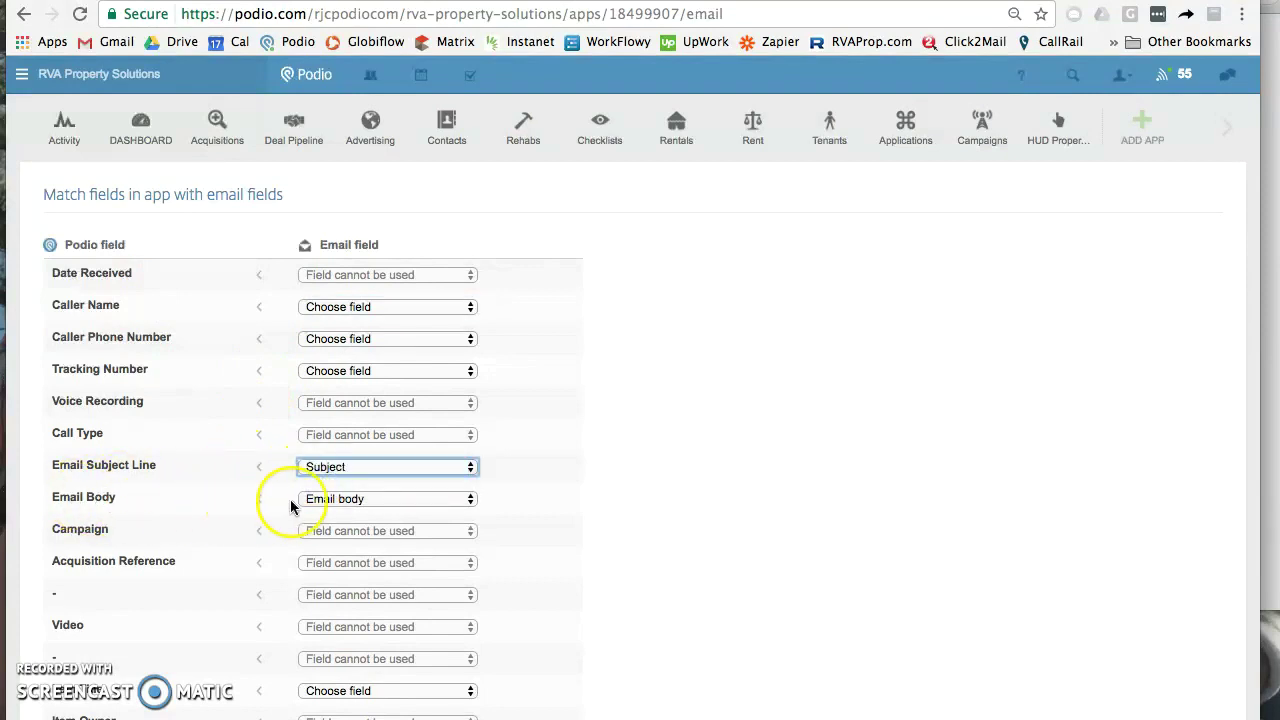
scroll(271, 491, down, 5)
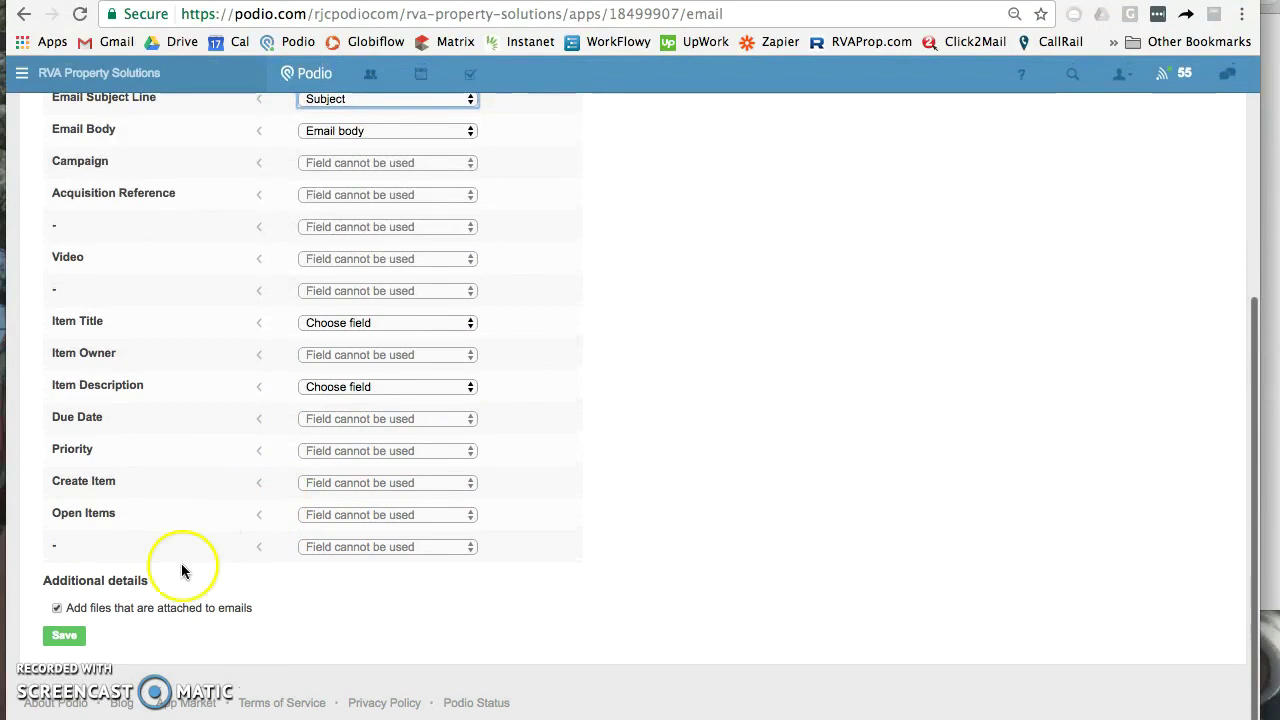
click(68, 645)
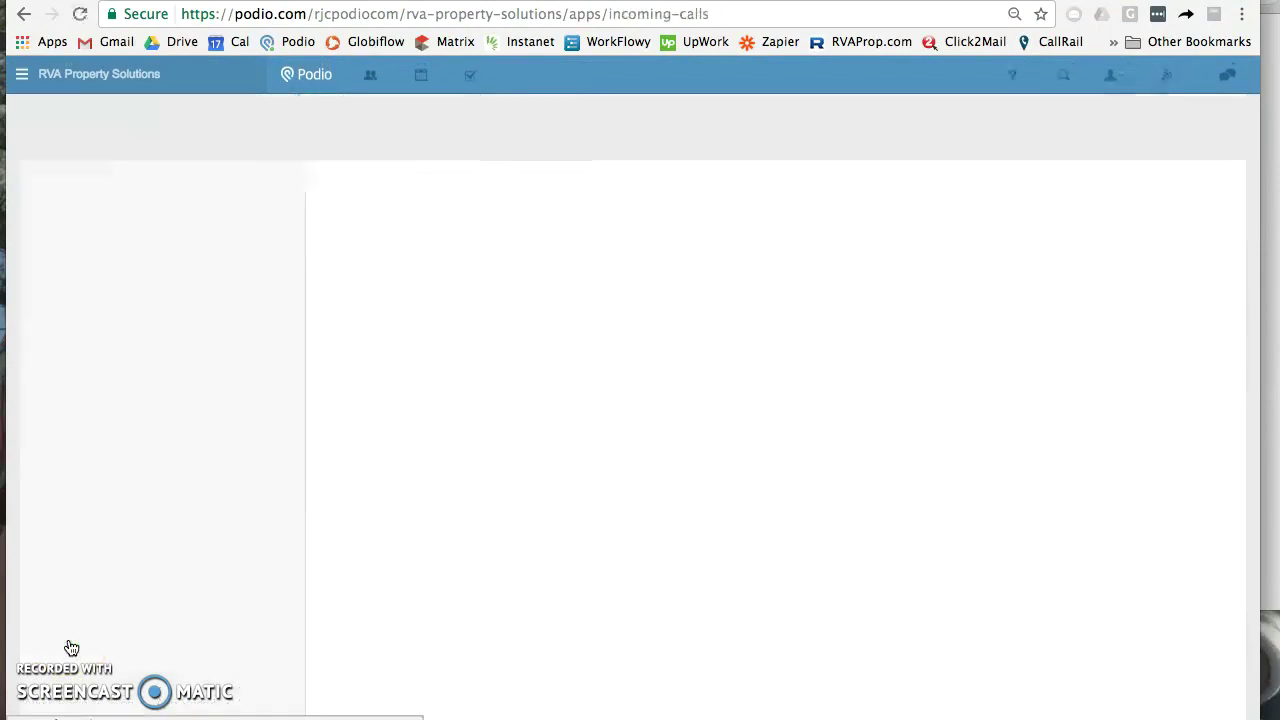
Step: Fill in a Notification user named RVA Property Solutions Podio with the pasted Podio app email
click(526, 574)
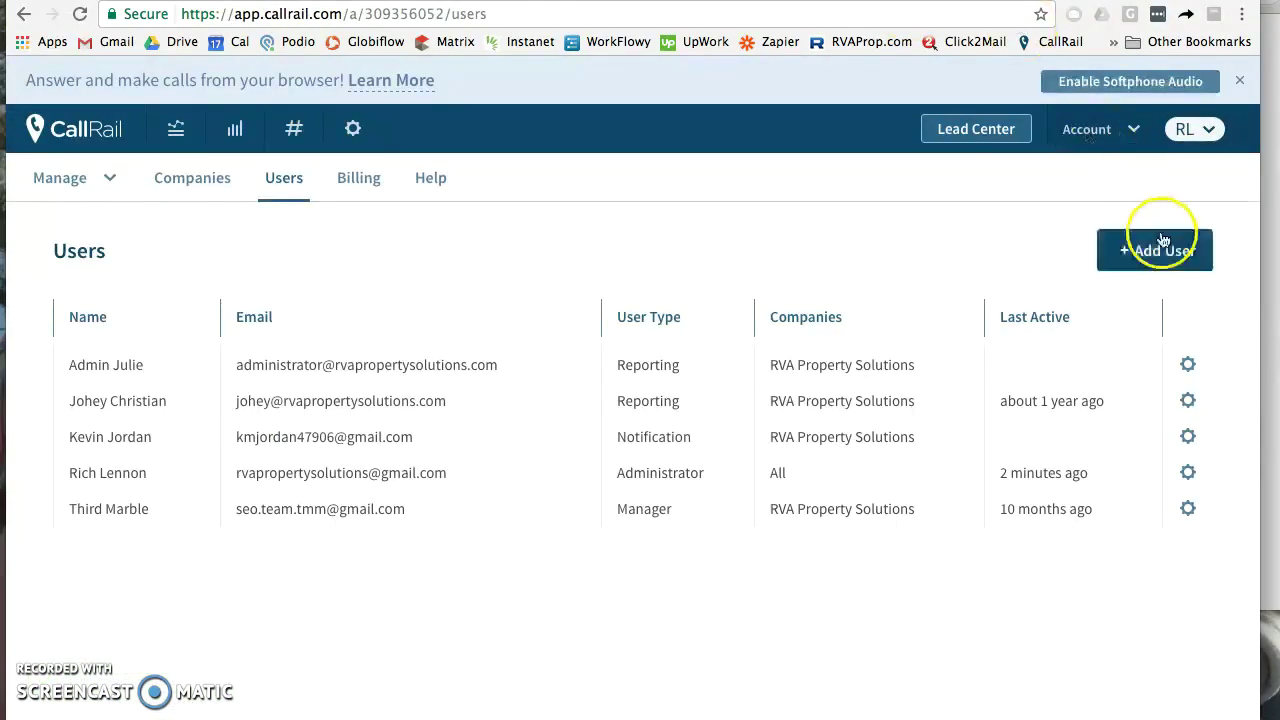
click(1163, 251)
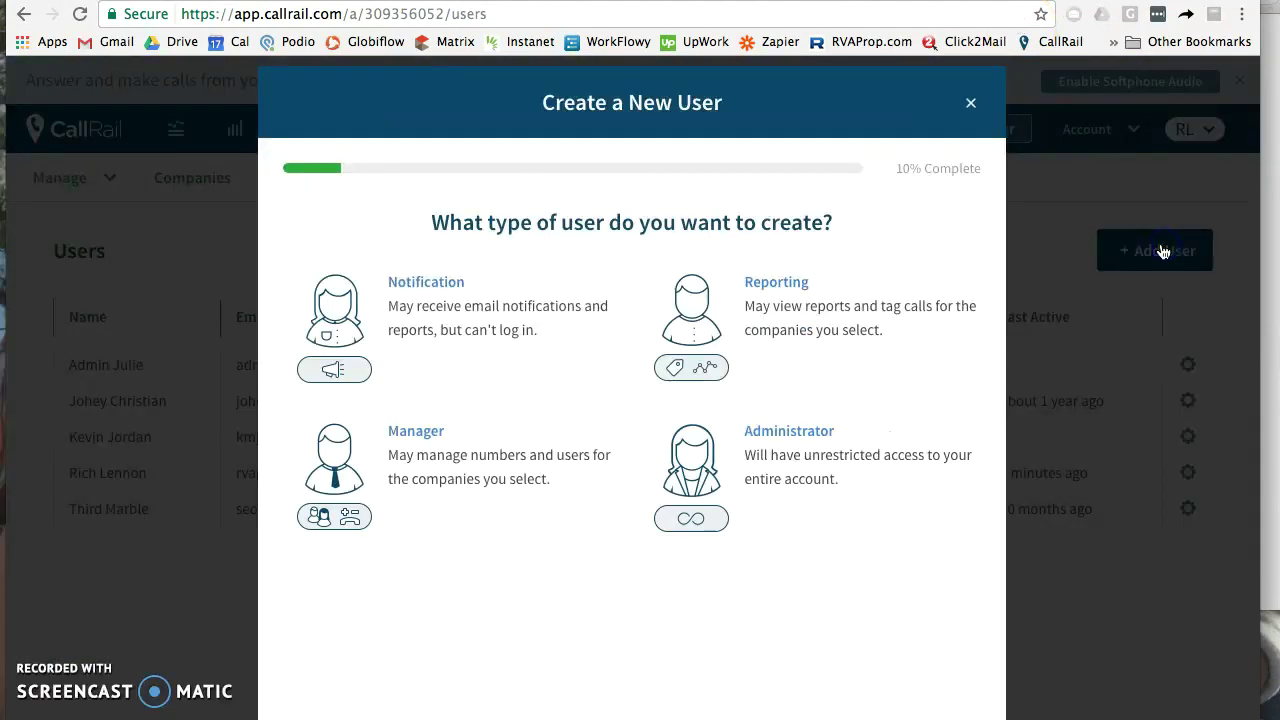
click(411, 288)
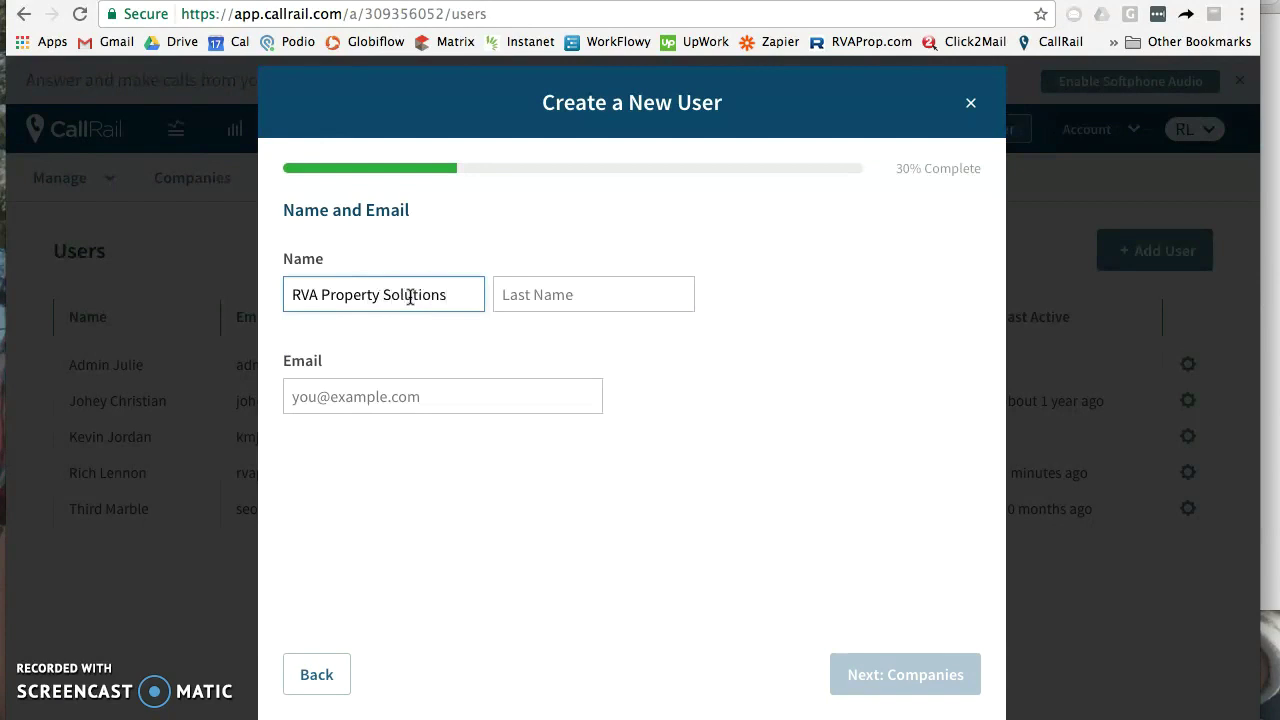
click(542, 284)
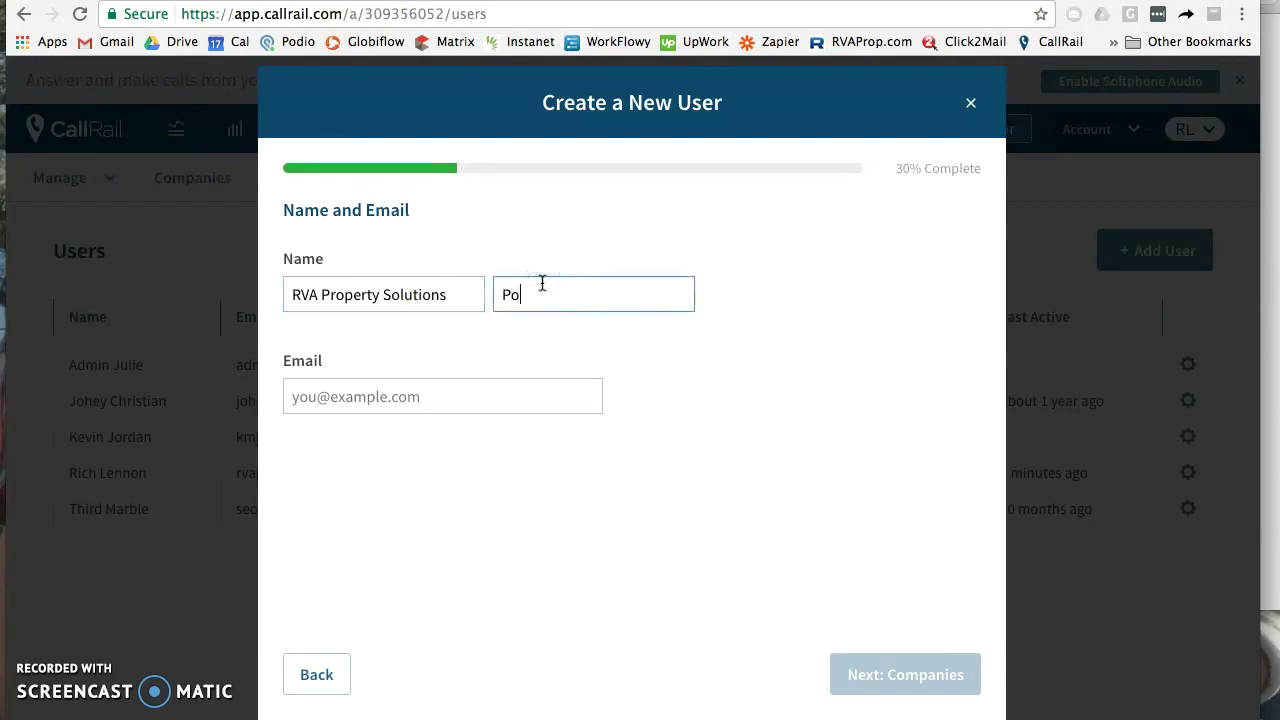
click(515, 385)
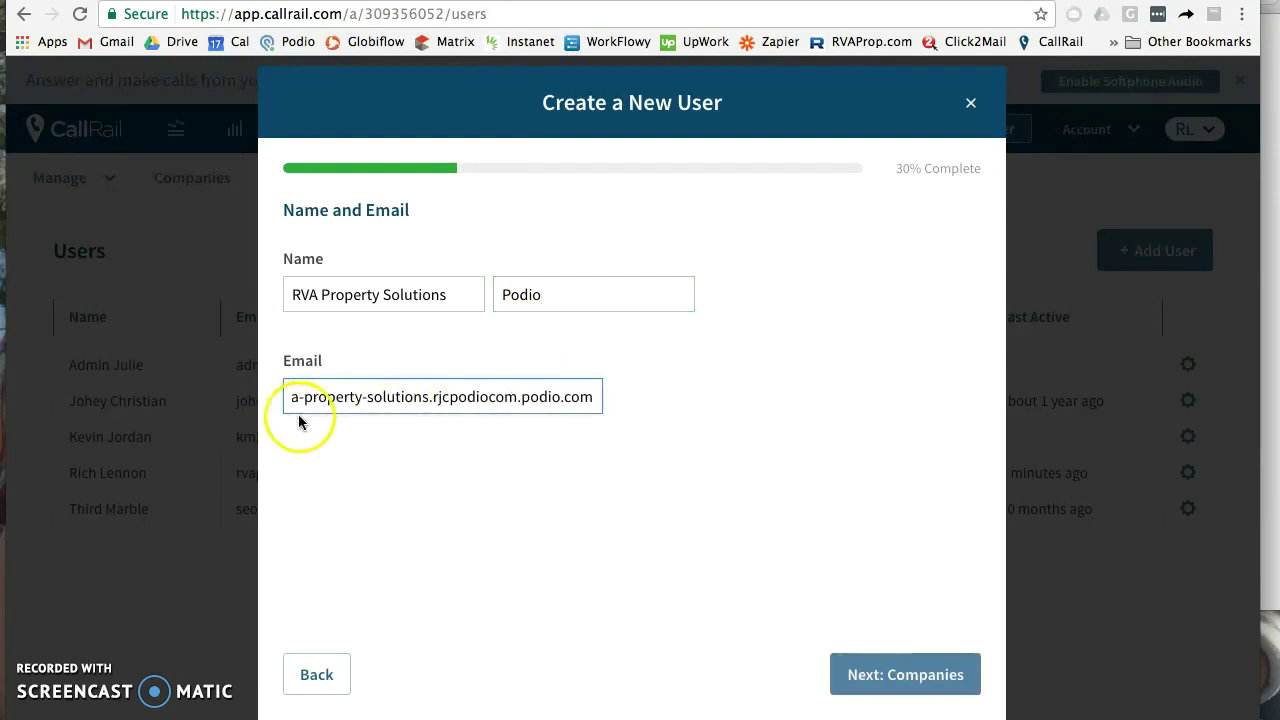
click(920, 675)
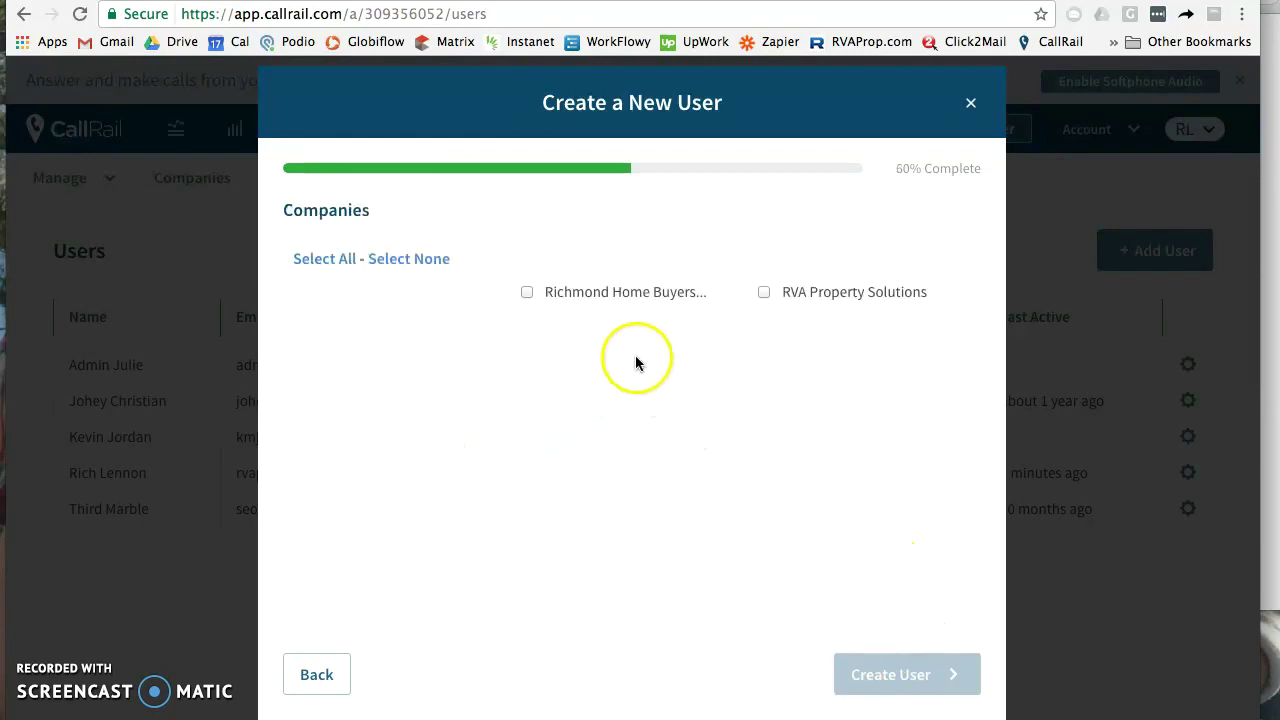
Step: Give the user access to Richmond Home Buyers and RVA Property Solutions and create it
click(527, 293)
click(764, 293)
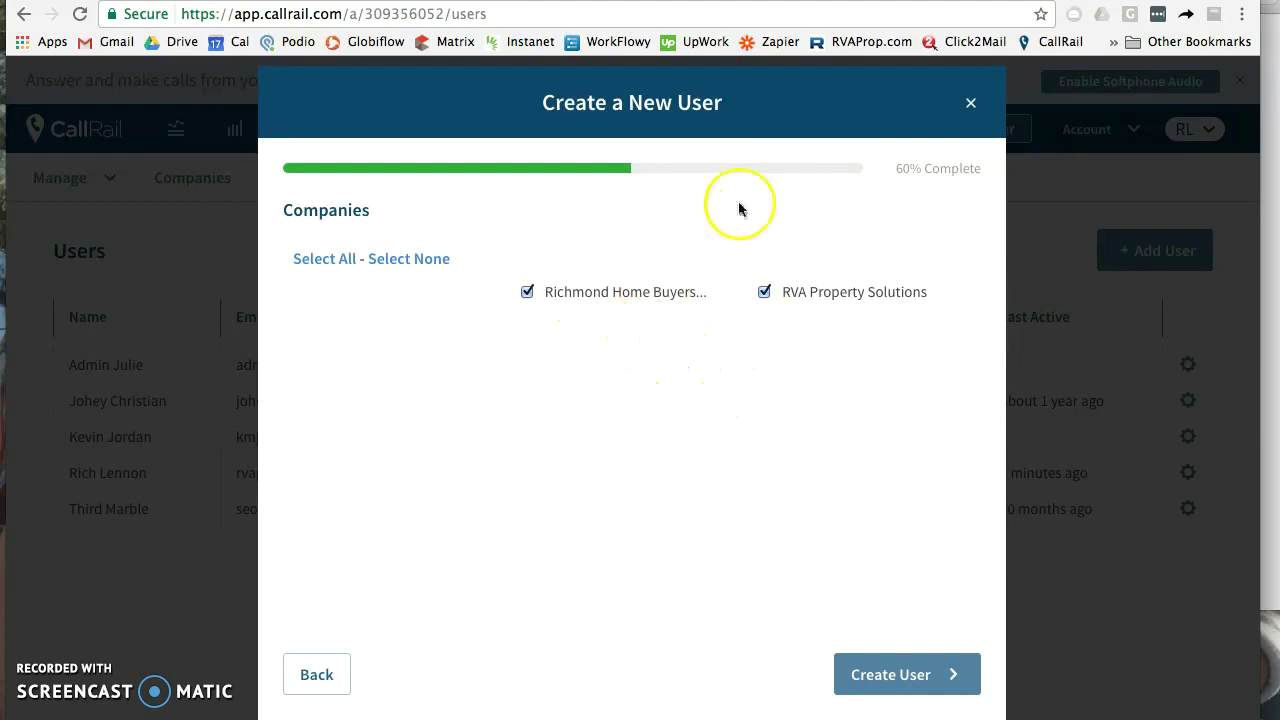
click(908, 680)
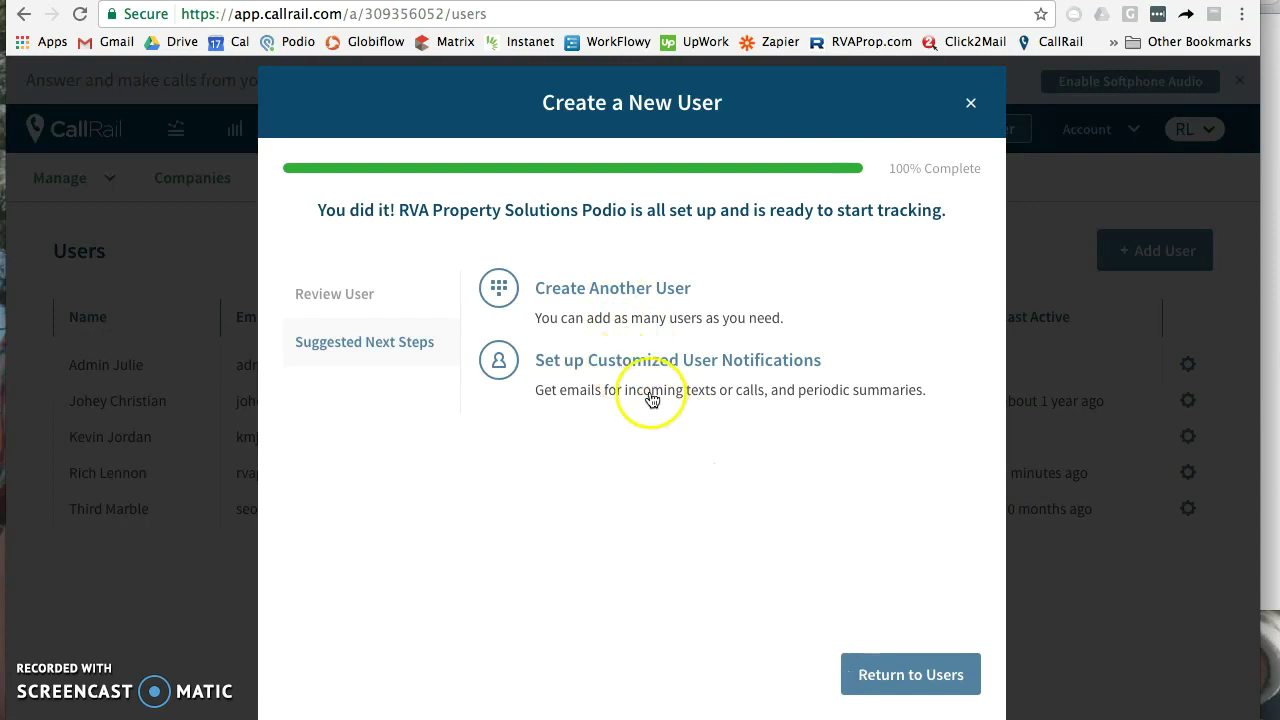
click(898, 674)
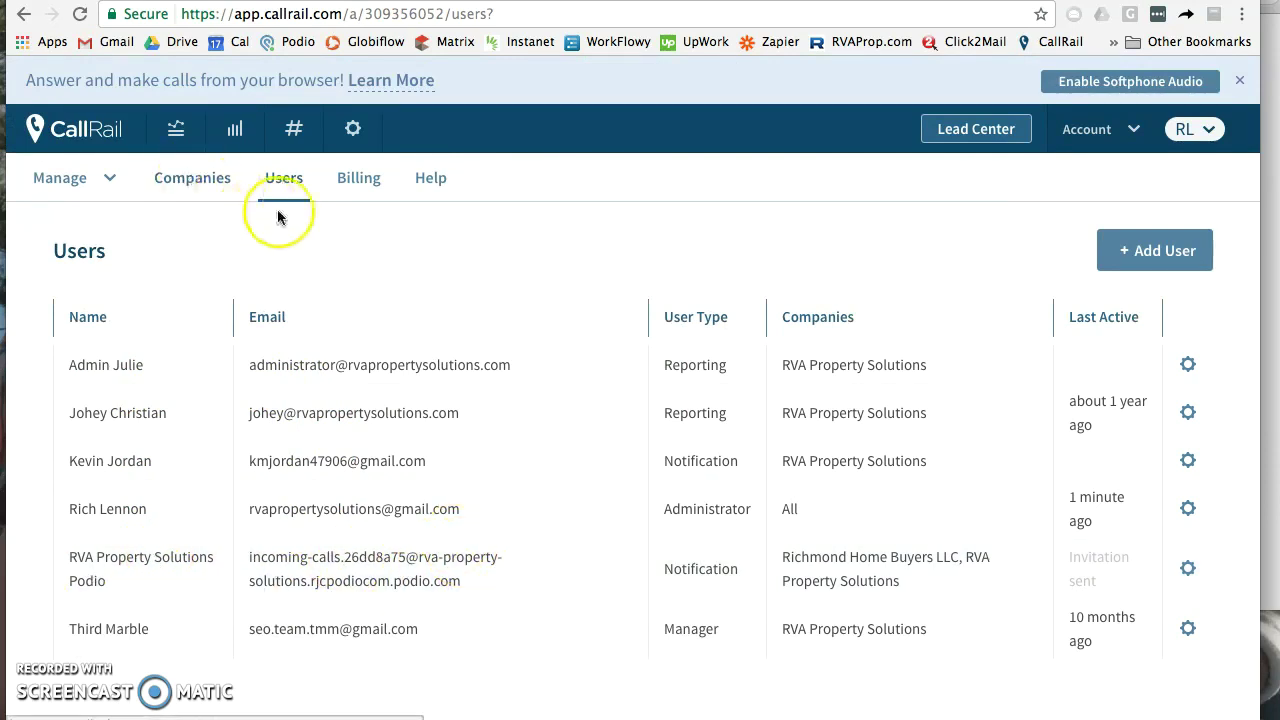
Step: Open RVA Property Solutions' call and text alert settings and start a new notification
click(347, 139)
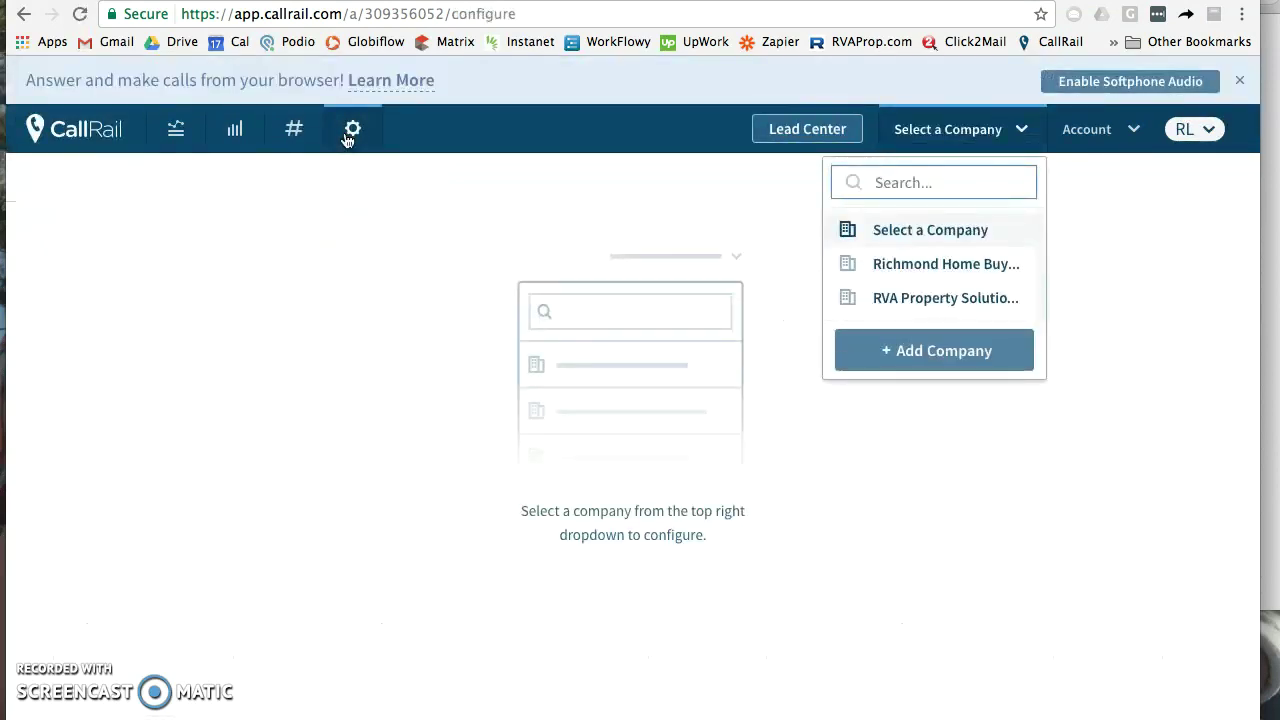
click(923, 298)
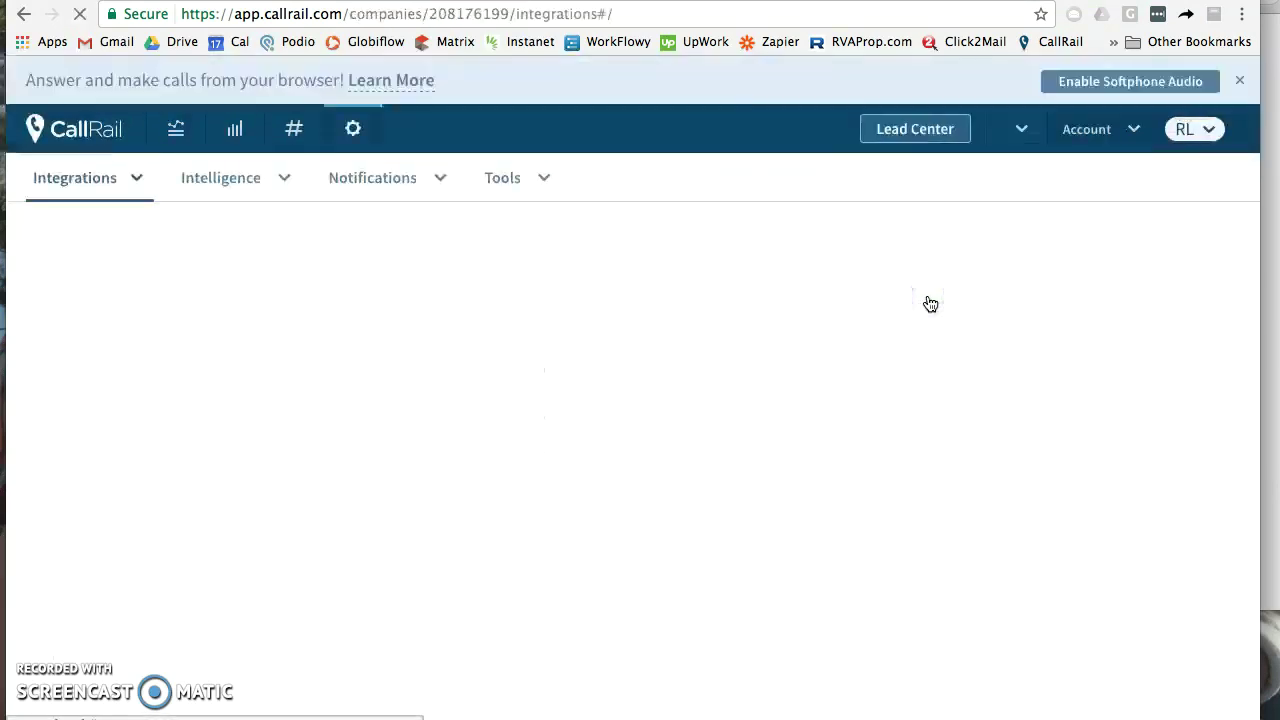
click(427, 183)
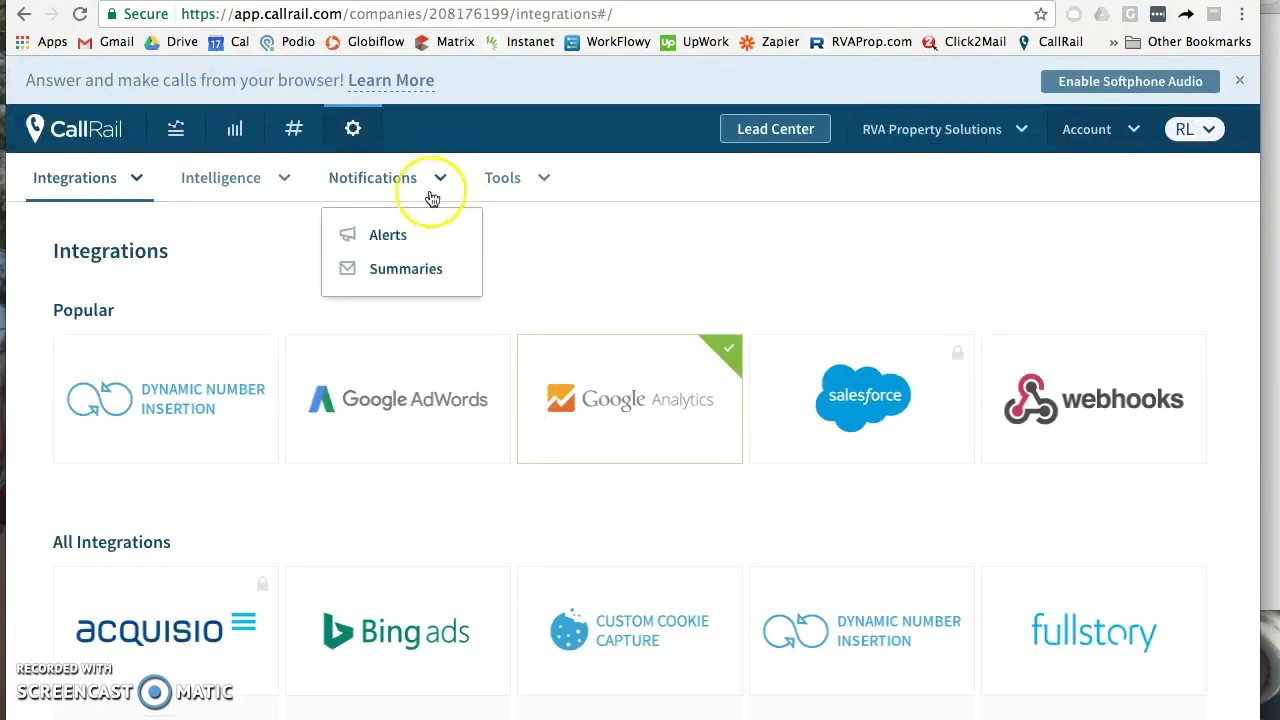
click(390, 240)
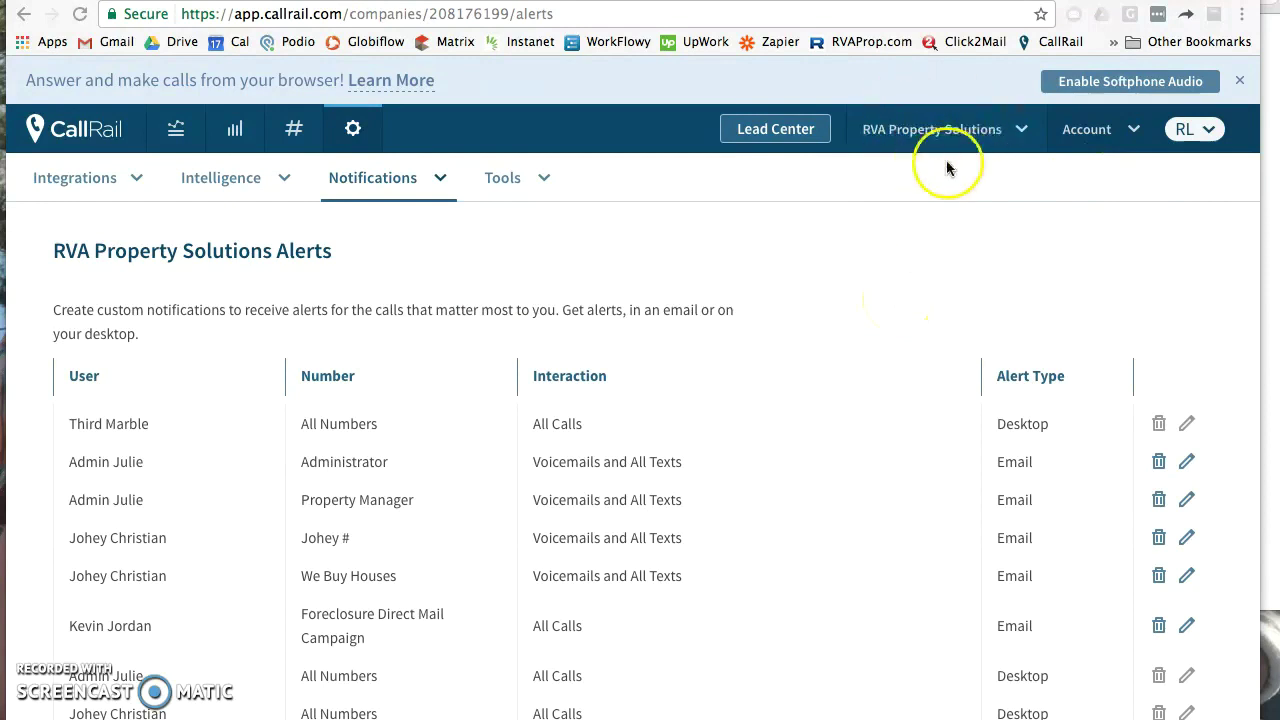
scroll(456, 290, down, 1)
scroll(456, 290, down, 3)
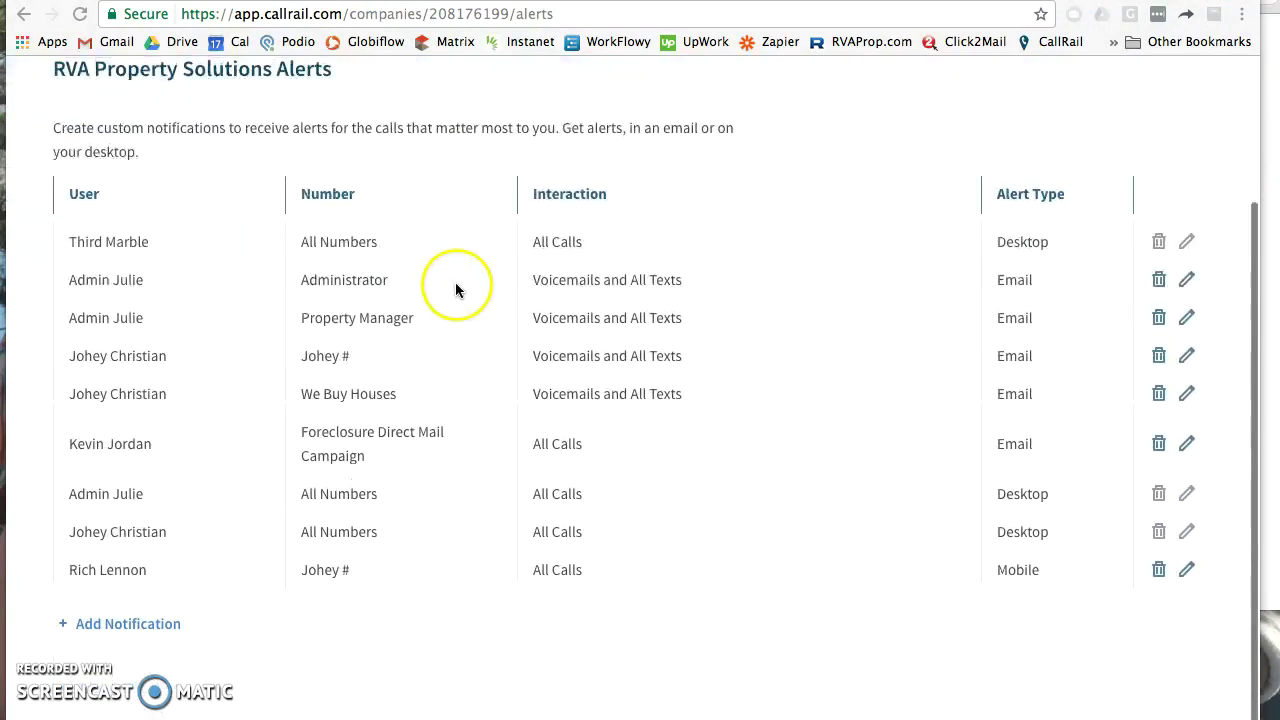
click(156, 626)
click(128, 628)
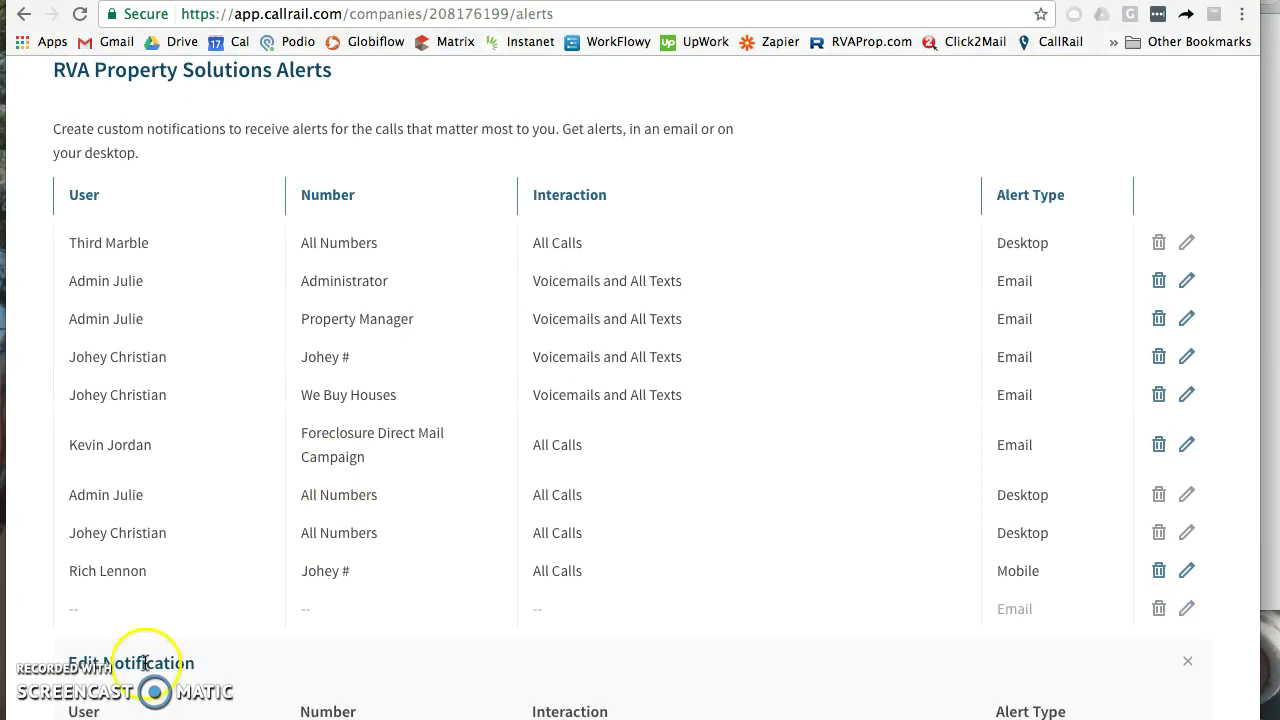
scroll(150, 660, down, 3)
Step: Create an alert to RVA Property Solutions Podio for all calls and texts on 1000 Calls
click(157, 590)
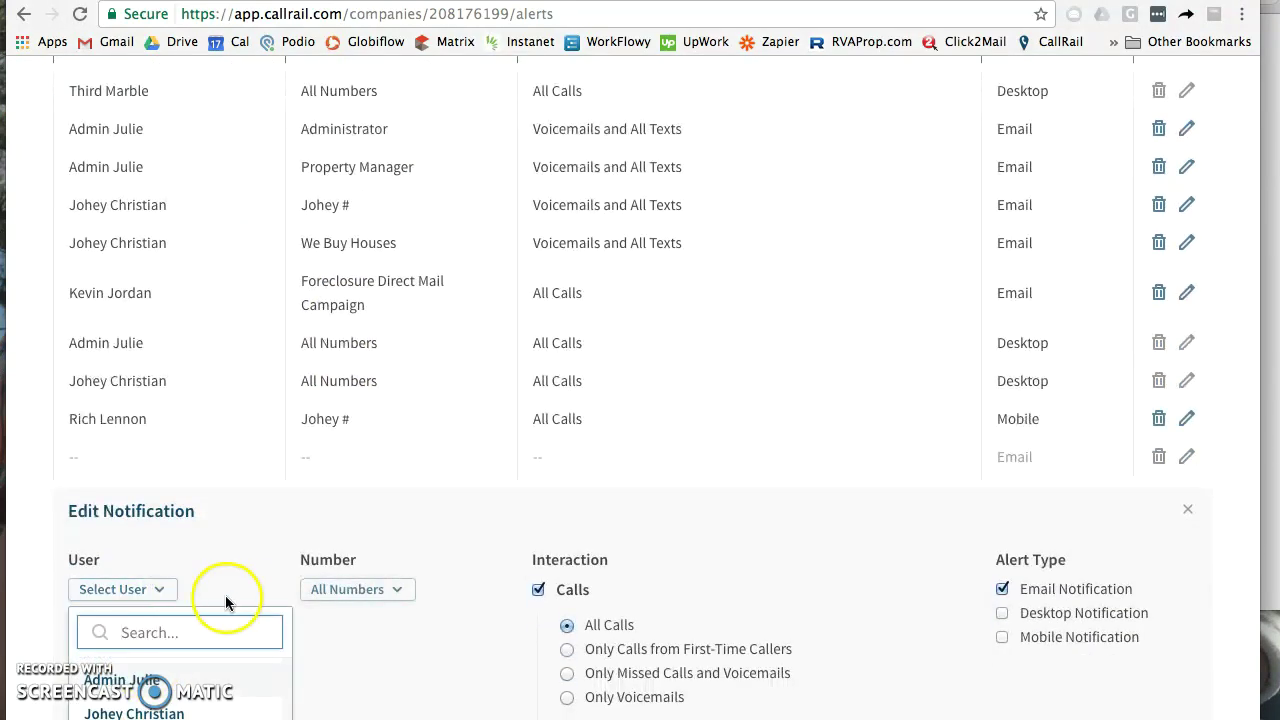
scroll(340, 660, down, 4)
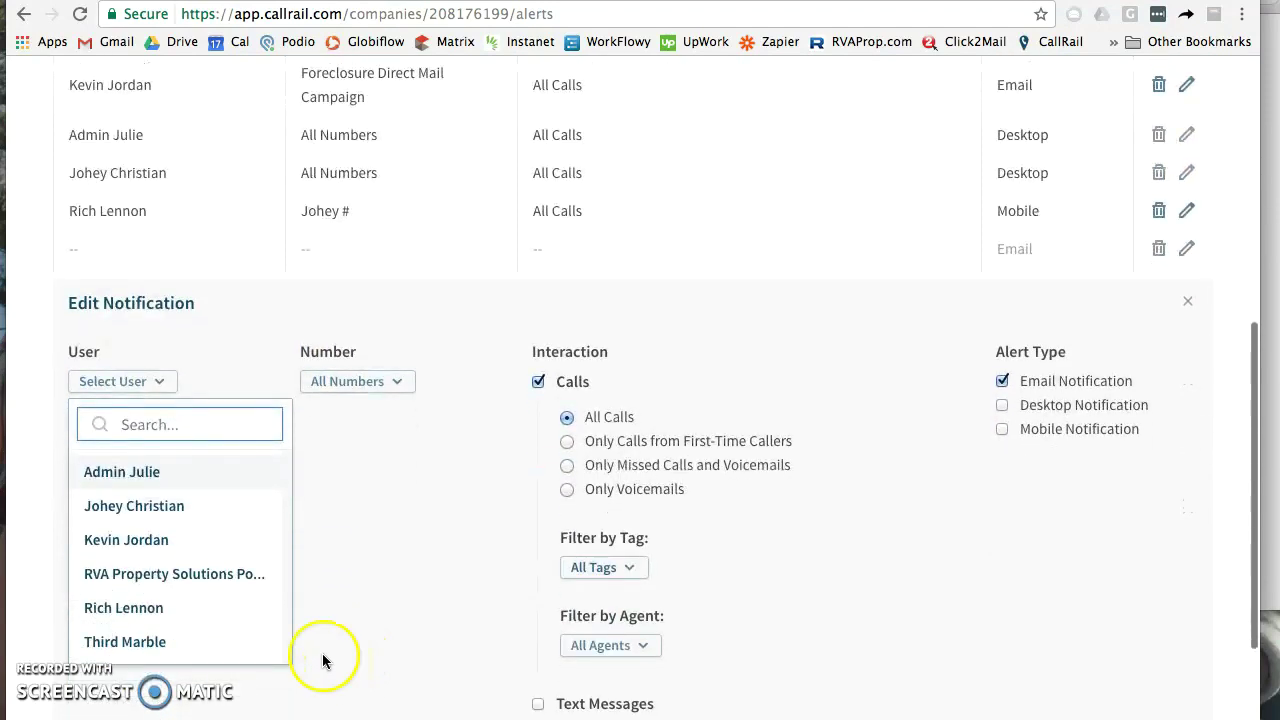
click(253, 578)
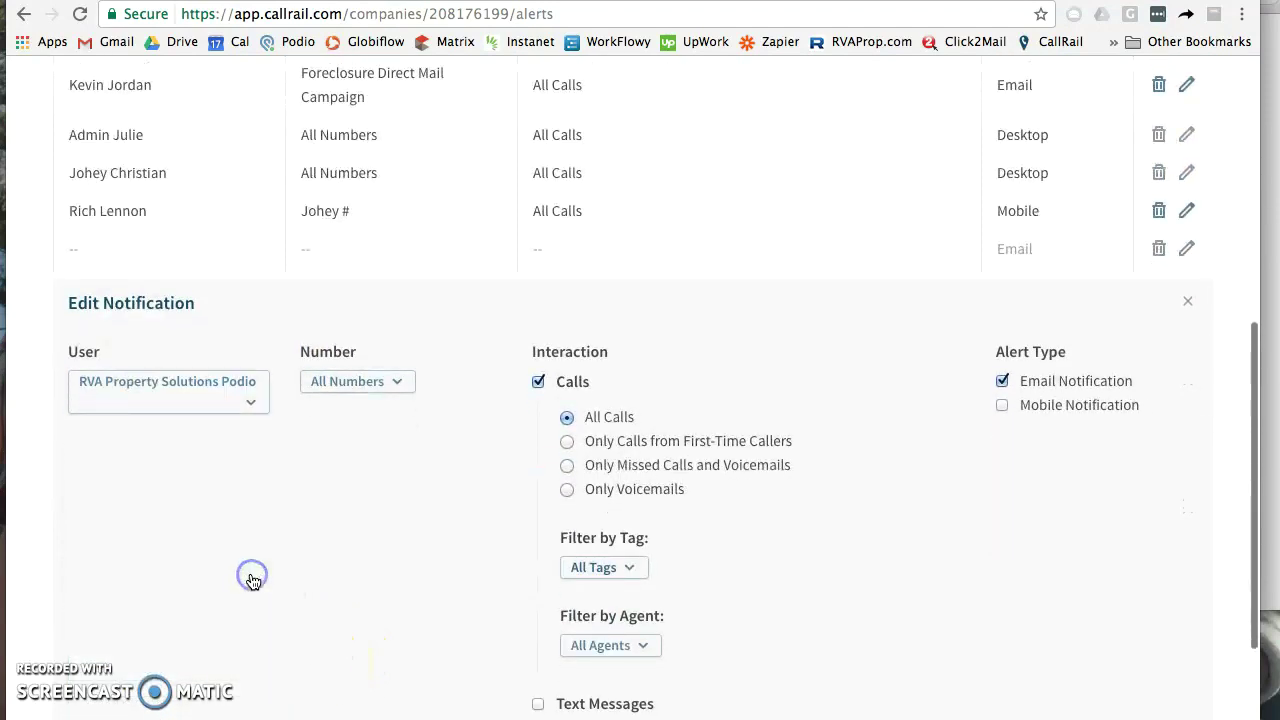
click(342, 384)
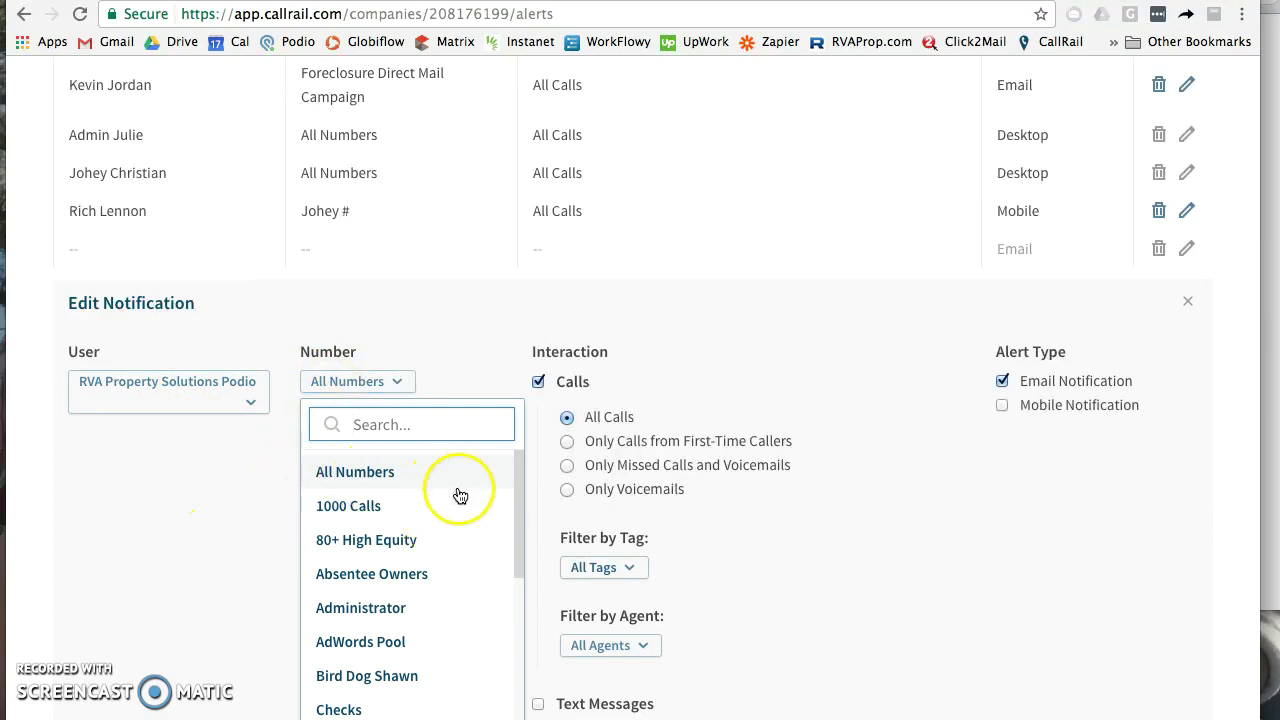
scroll(478, 548, down, 2)
scroll(480, 548, down, 3)
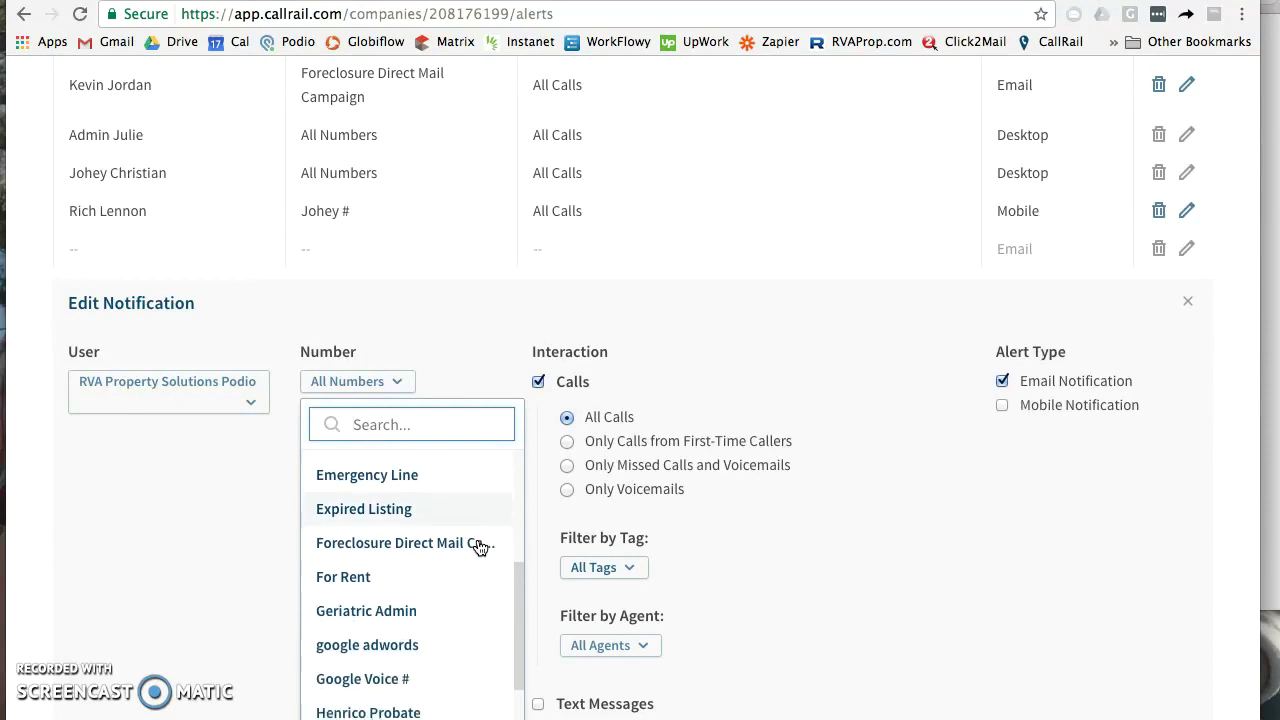
scroll(479, 547, down, 4)
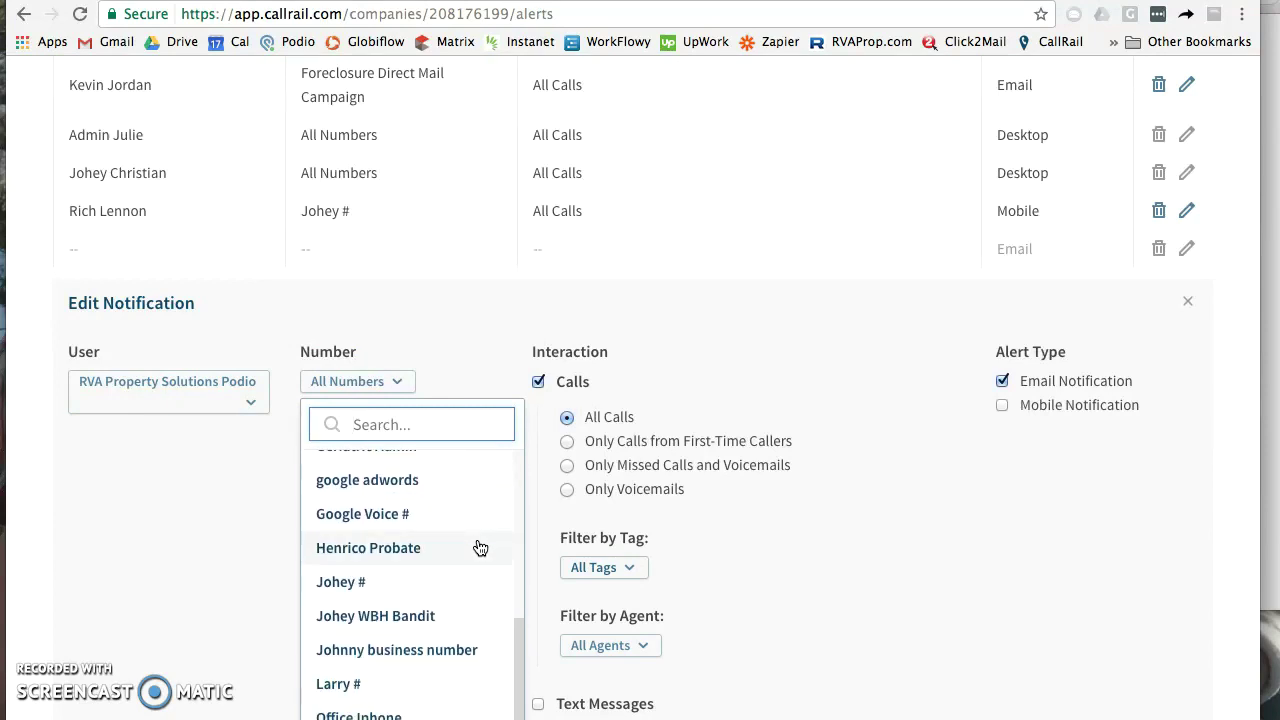
scroll(479, 547, down, 2)
scroll(479, 547, up, 15)
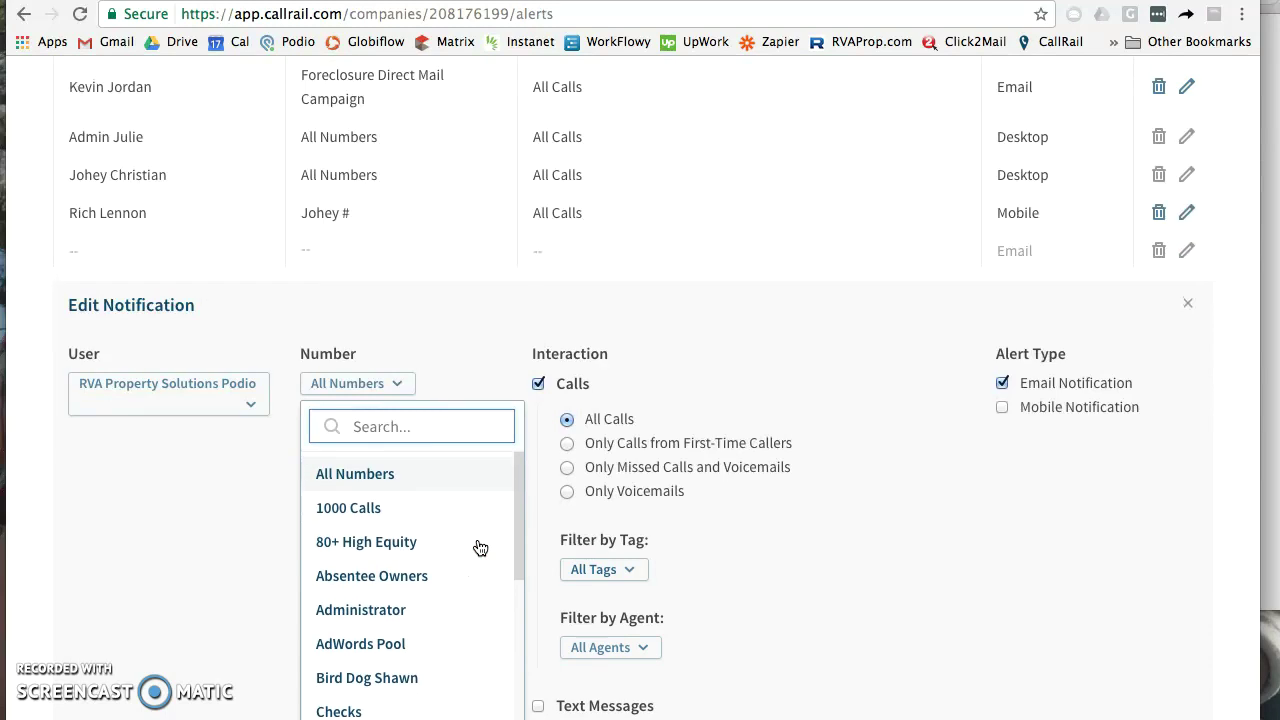
scroll(479, 547, up, 2)
scroll(237, 604, down, 4)
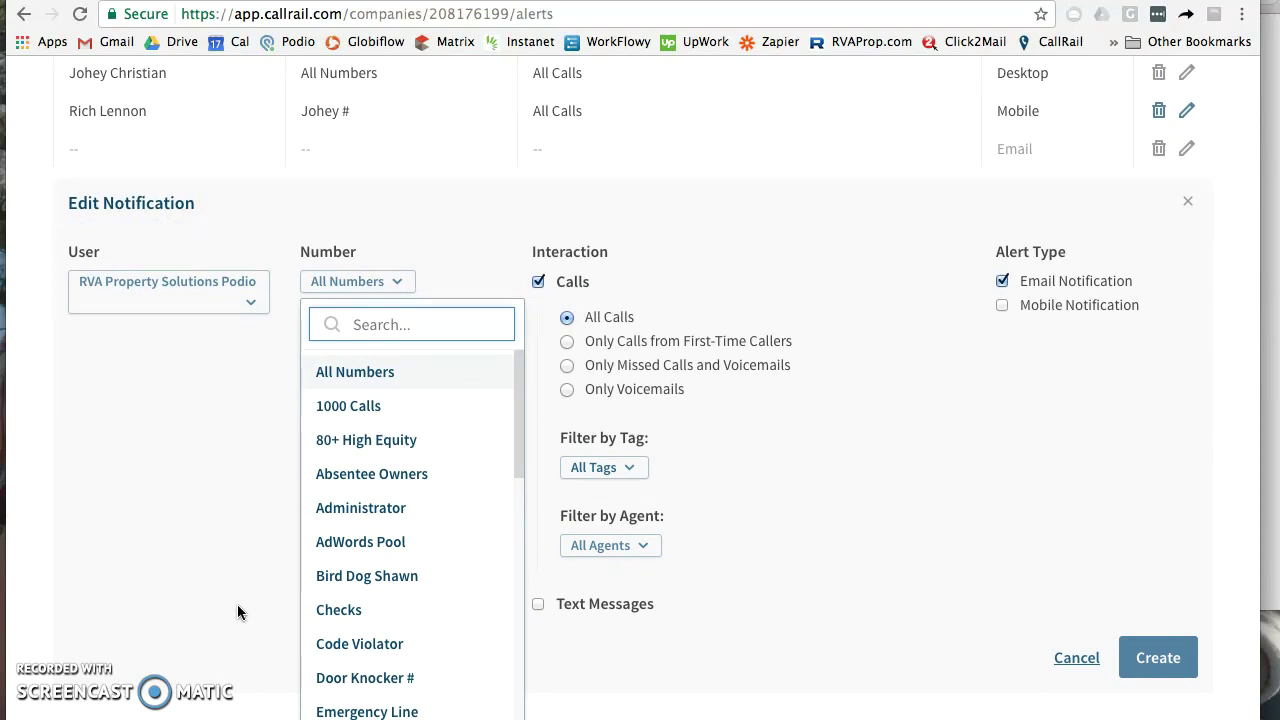
click(366, 416)
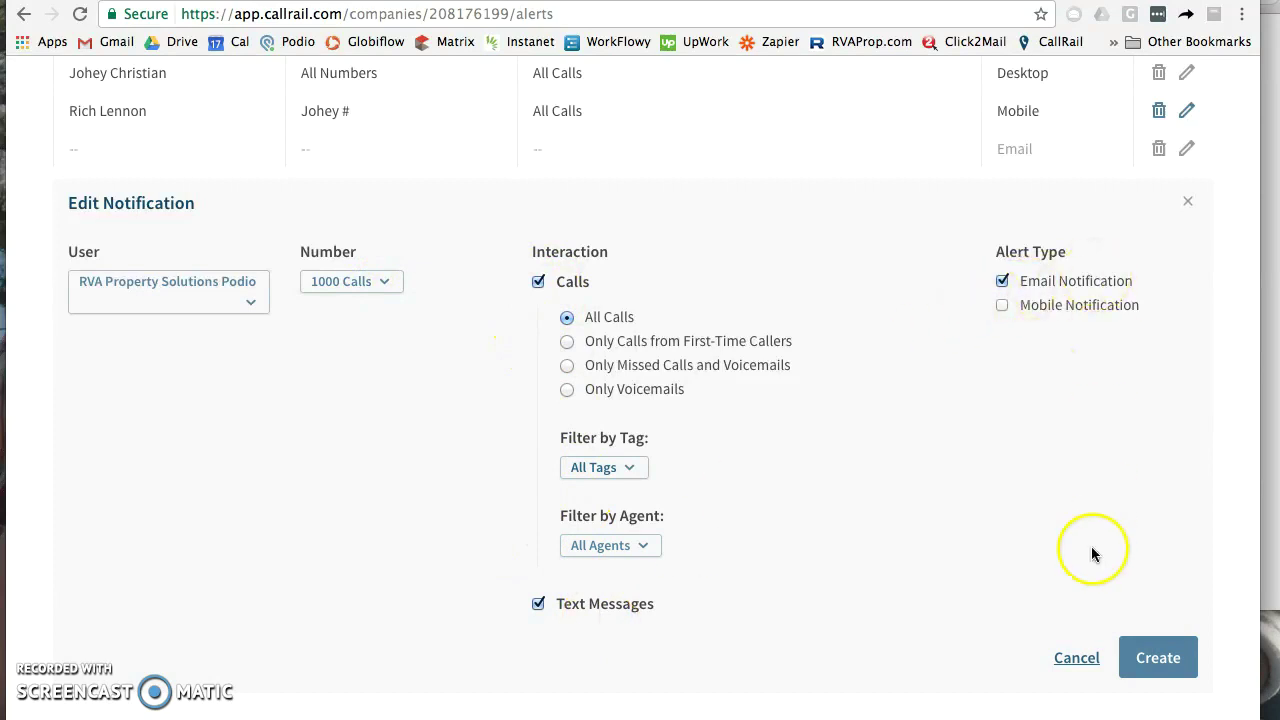
click(1170, 676)
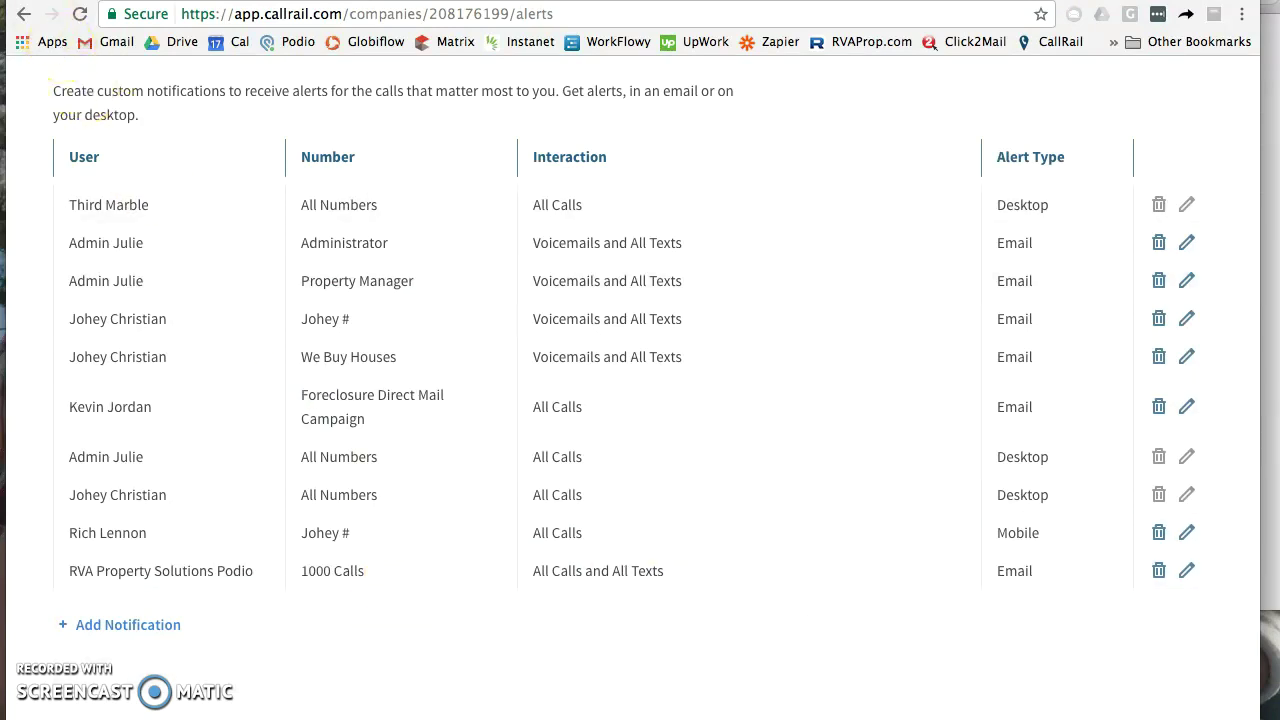
scroll(394, 357, down, 5)
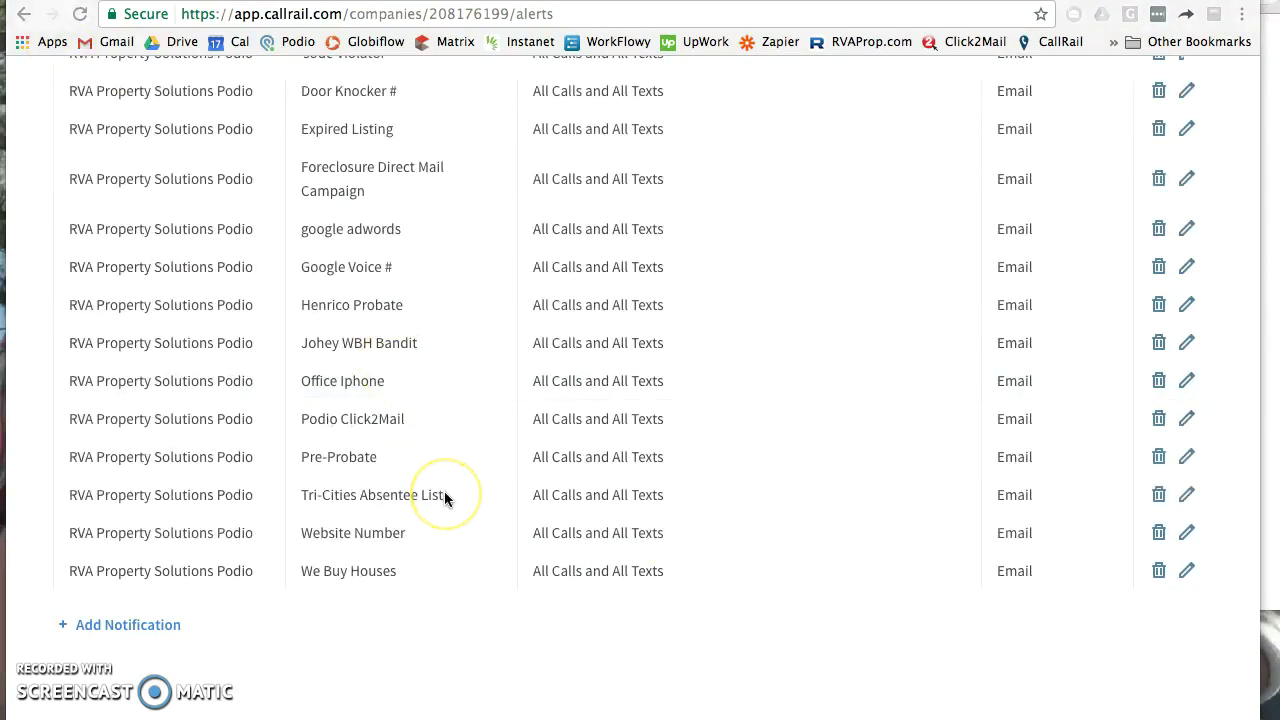
scroll(444, 491, up, 3)
scroll(445, 498, up, 2)
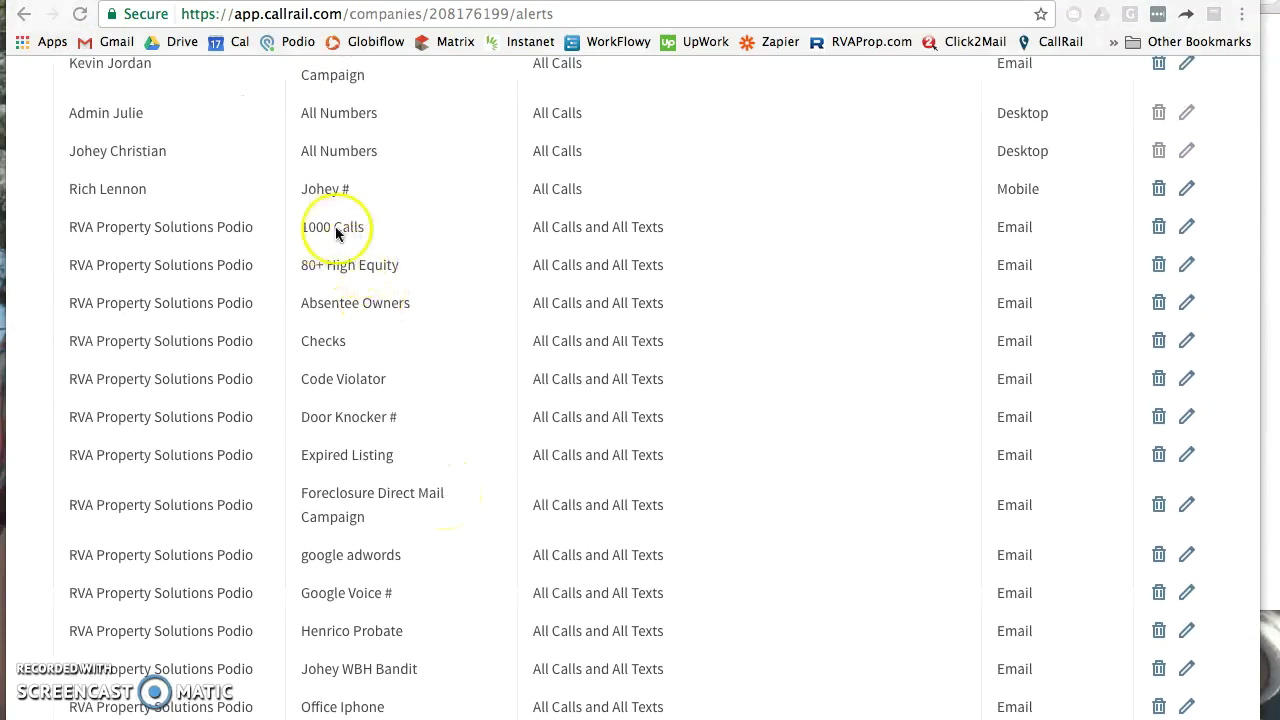
scroll(396, 372, down, 5)
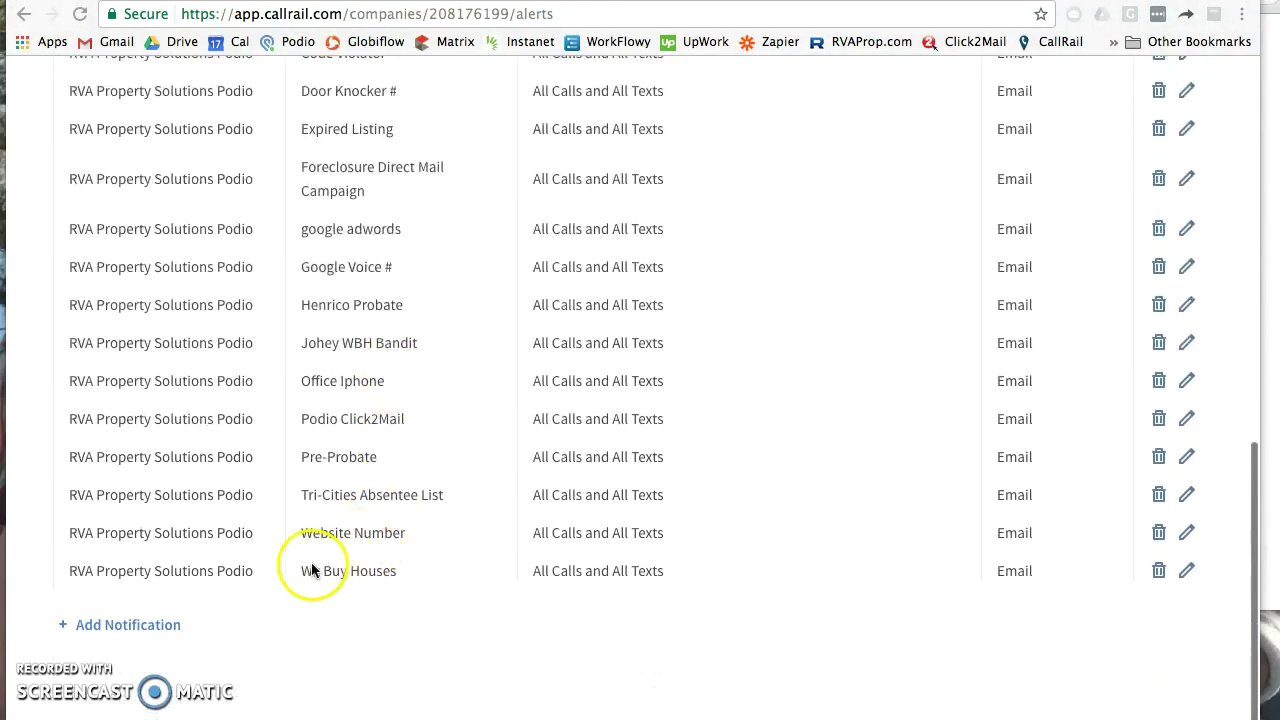
scroll(426, 399, up, 5)
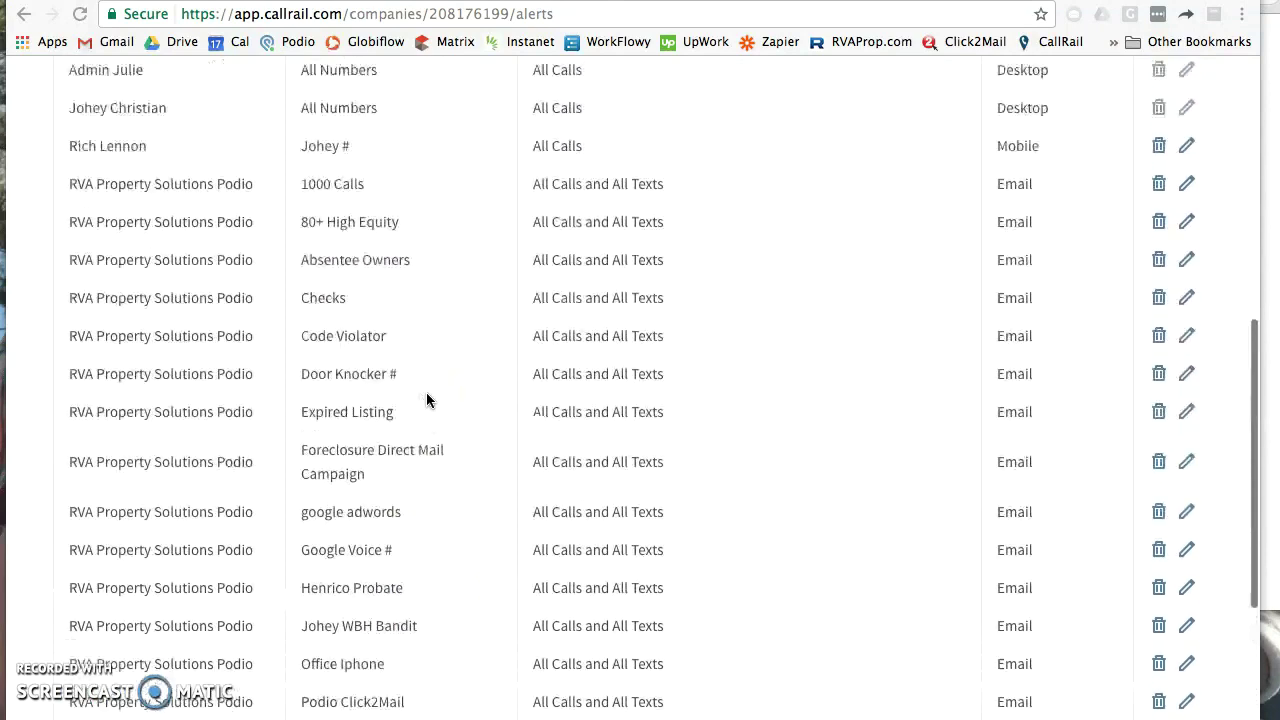
scroll(426, 396, down, 2)
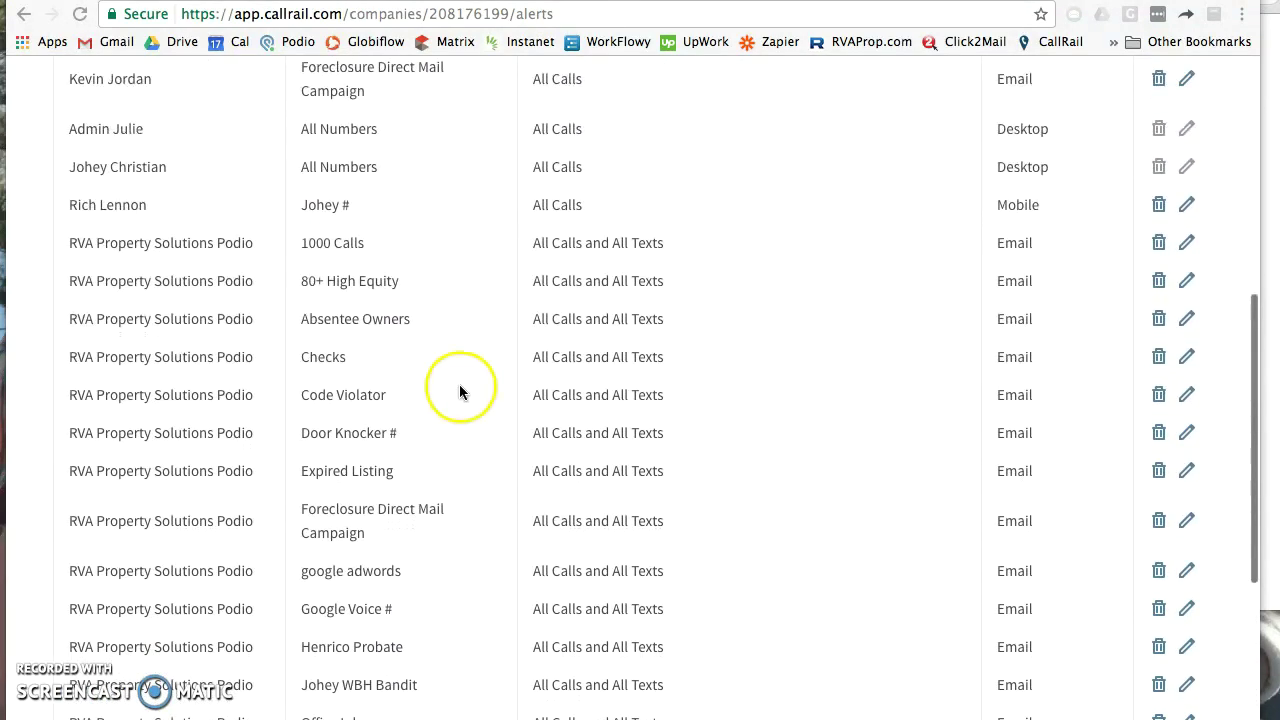
scroll(468, 410, up, 7)
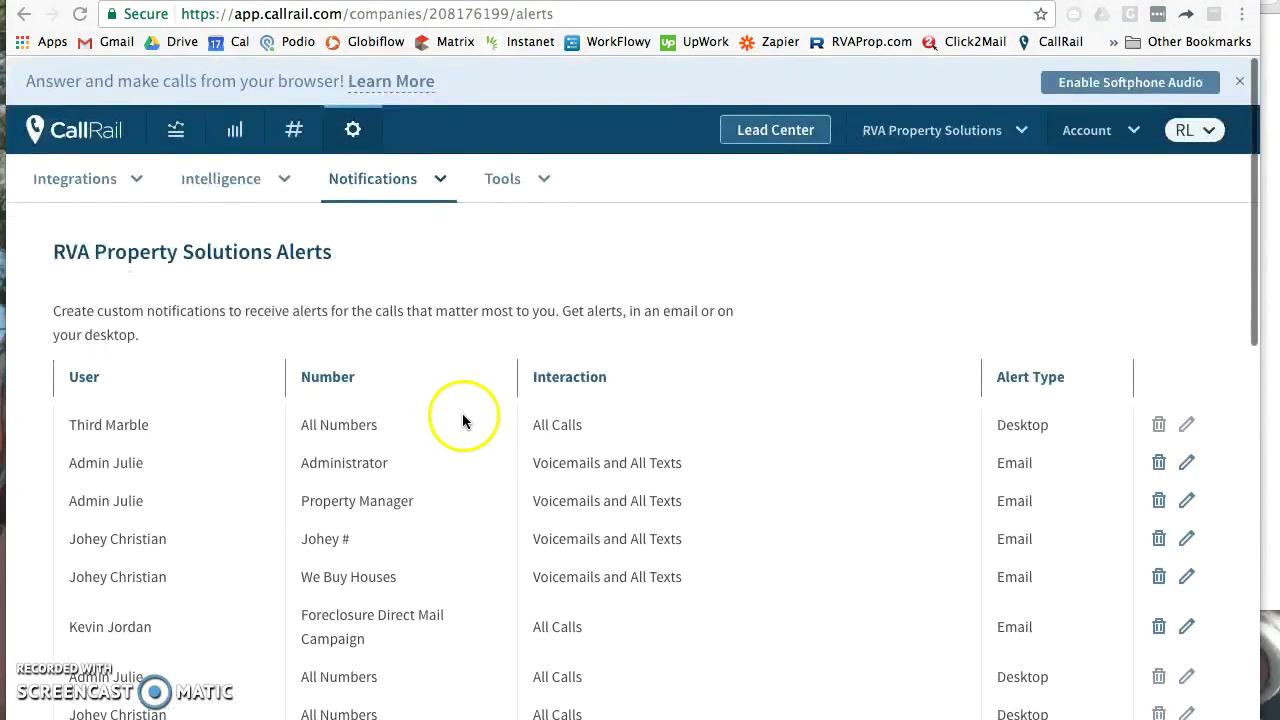
Step: Switch to the Richmond Home Buyers LLC company and begin a new notification there
click(1023, 139)
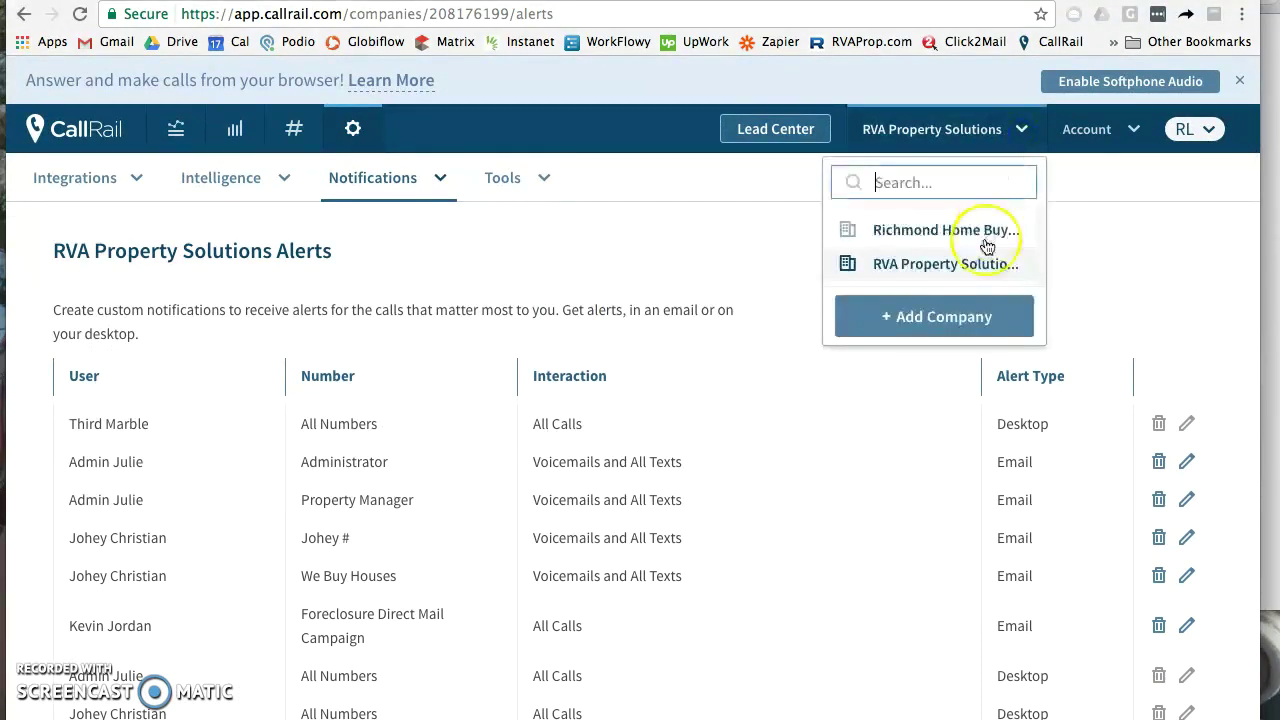
click(955, 232)
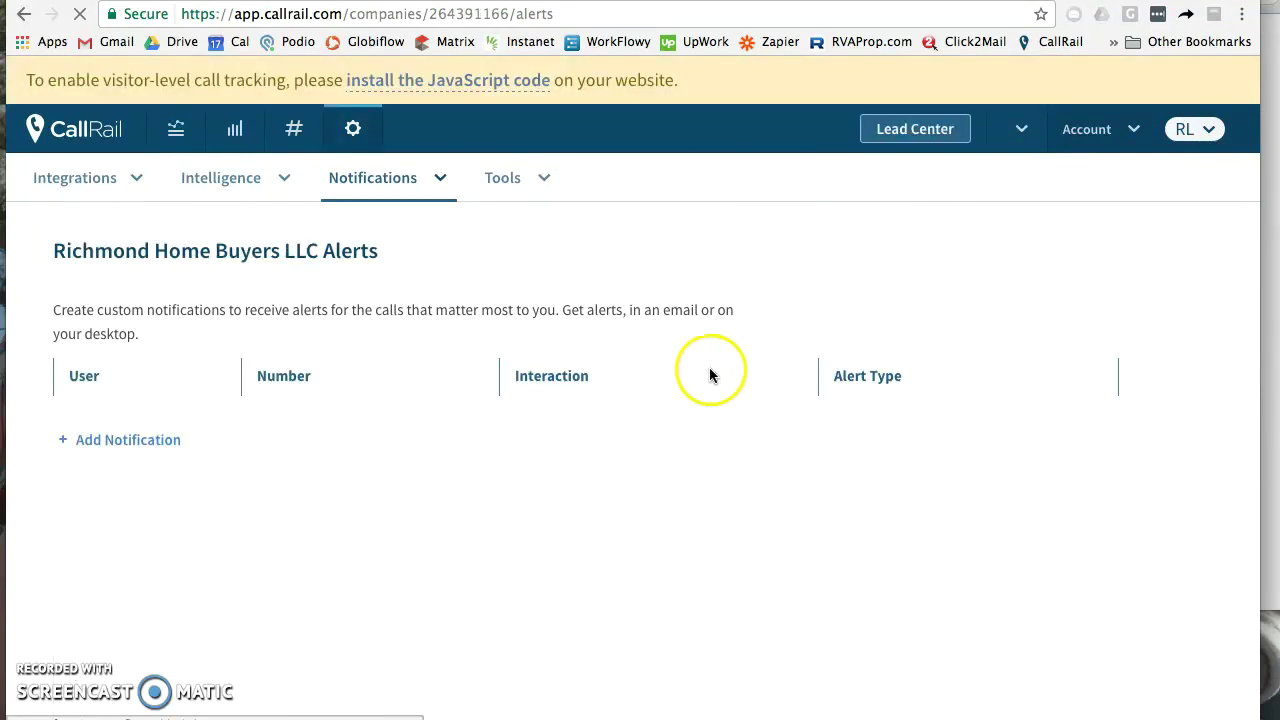
click(130, 440)
click(400, 180)
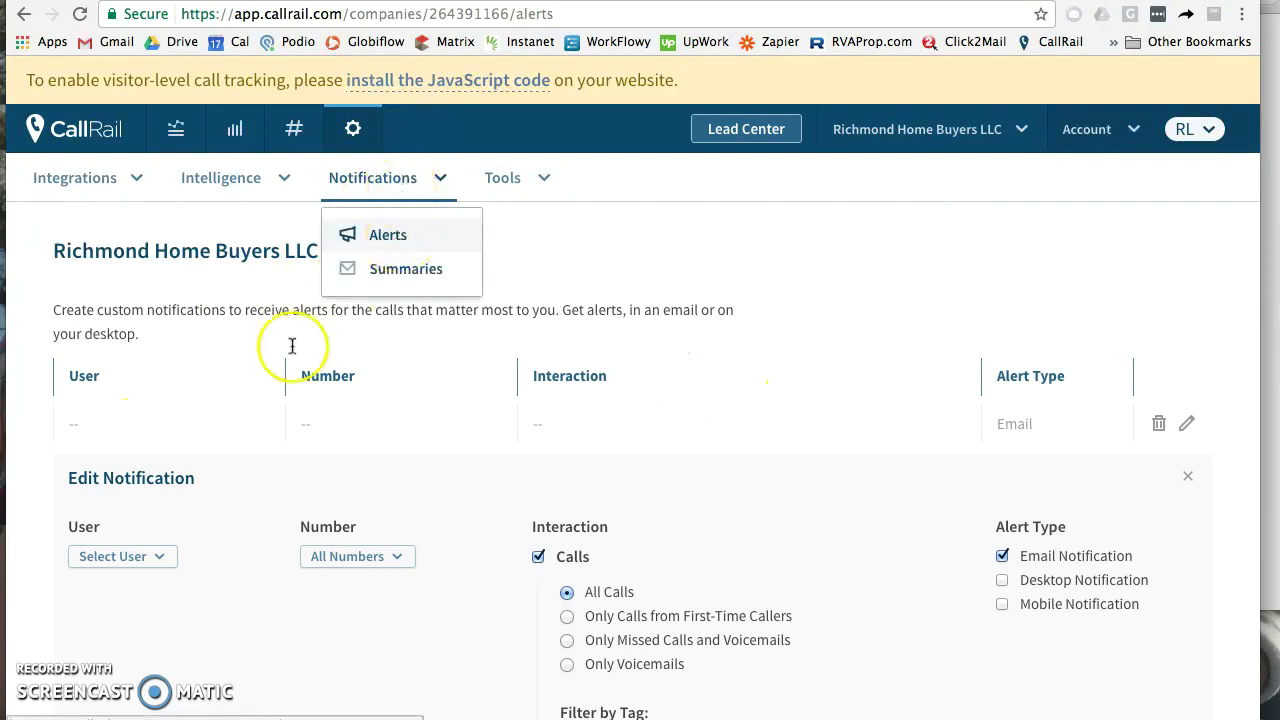
Step: Create an alert to RVA Property Solutions Podio for all calls and texts on All Numbers
click(165, 556)
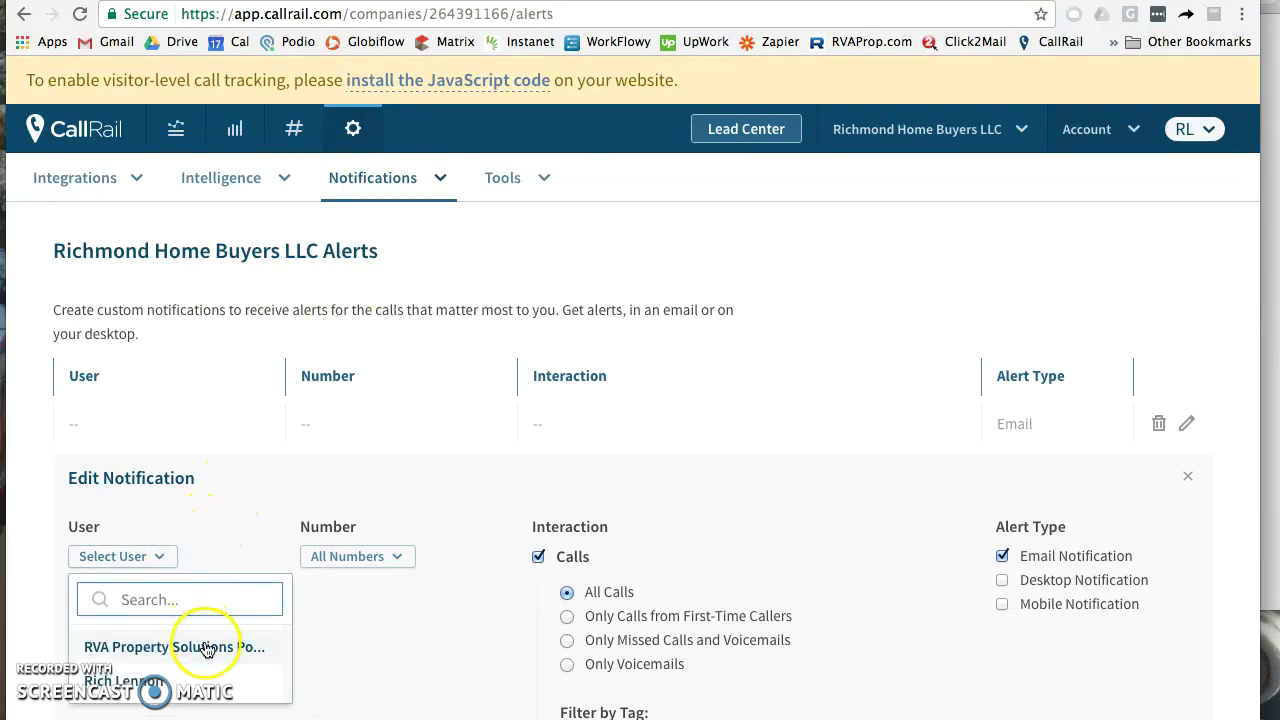
click(206, 648)
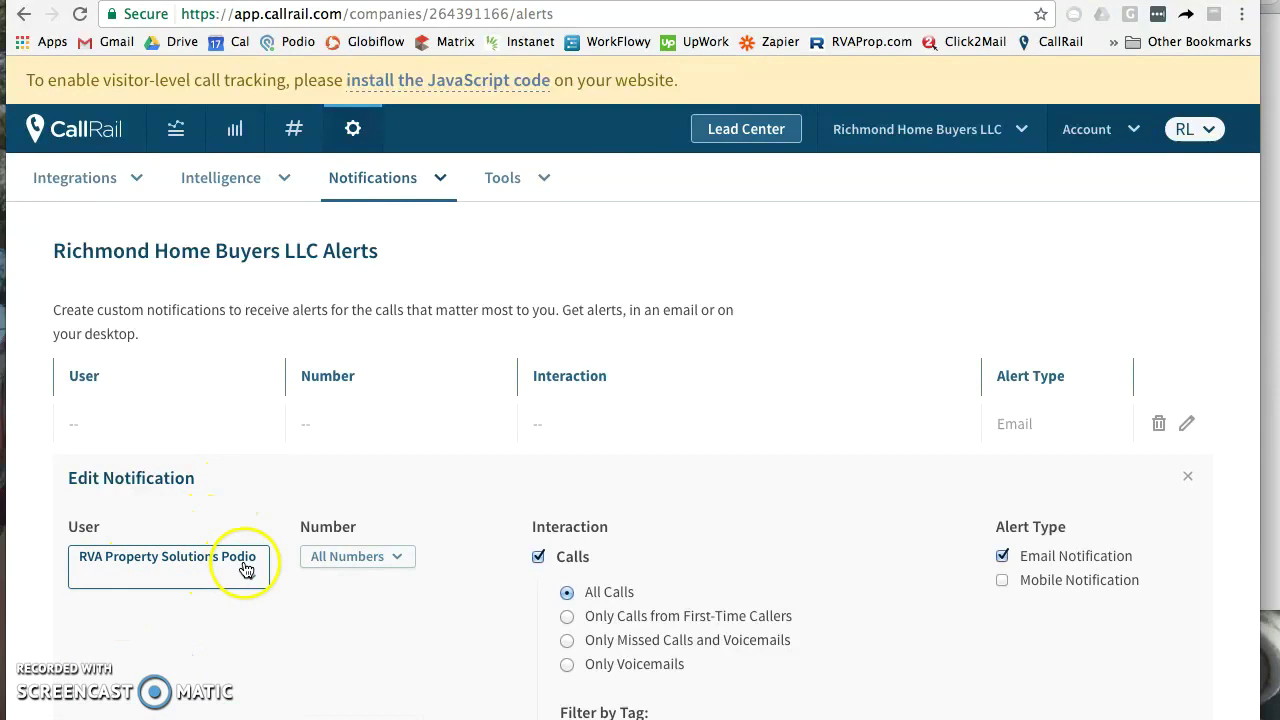
click(331, 557)
click(331, 557)
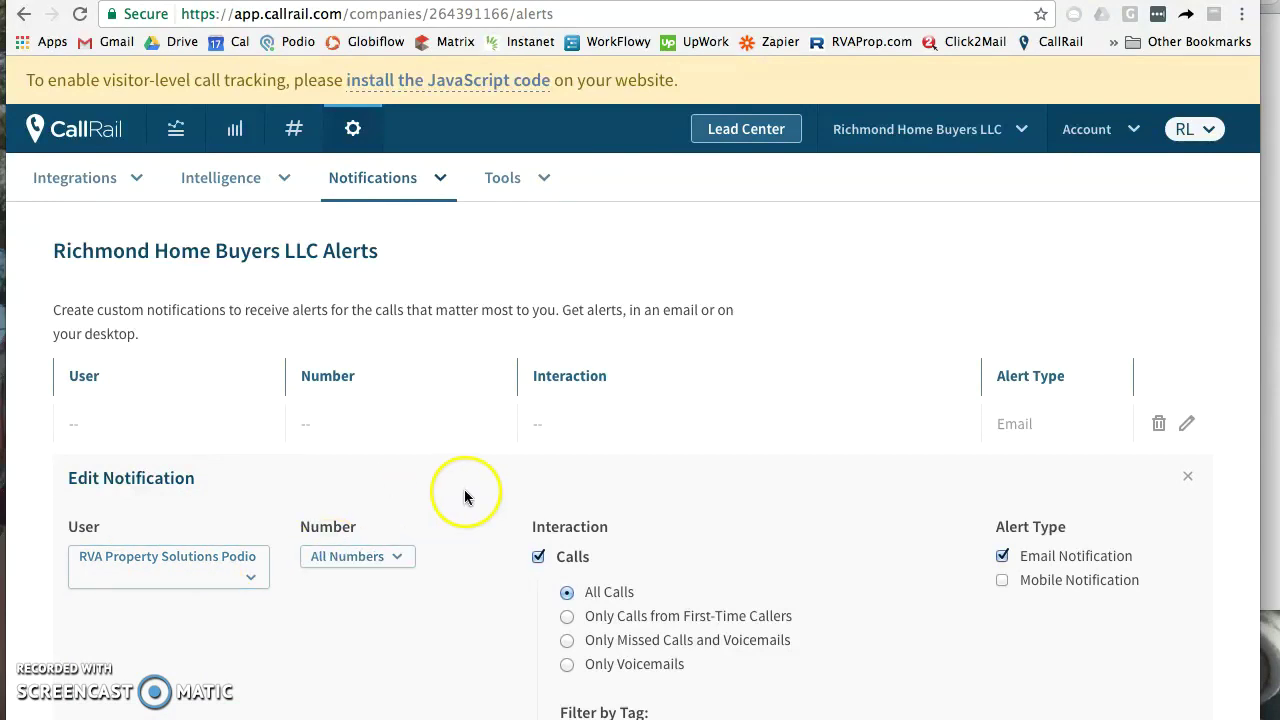
scroll(465, 497, down, 3)
scroll(520, 450, down, 1)
click(539, 607)
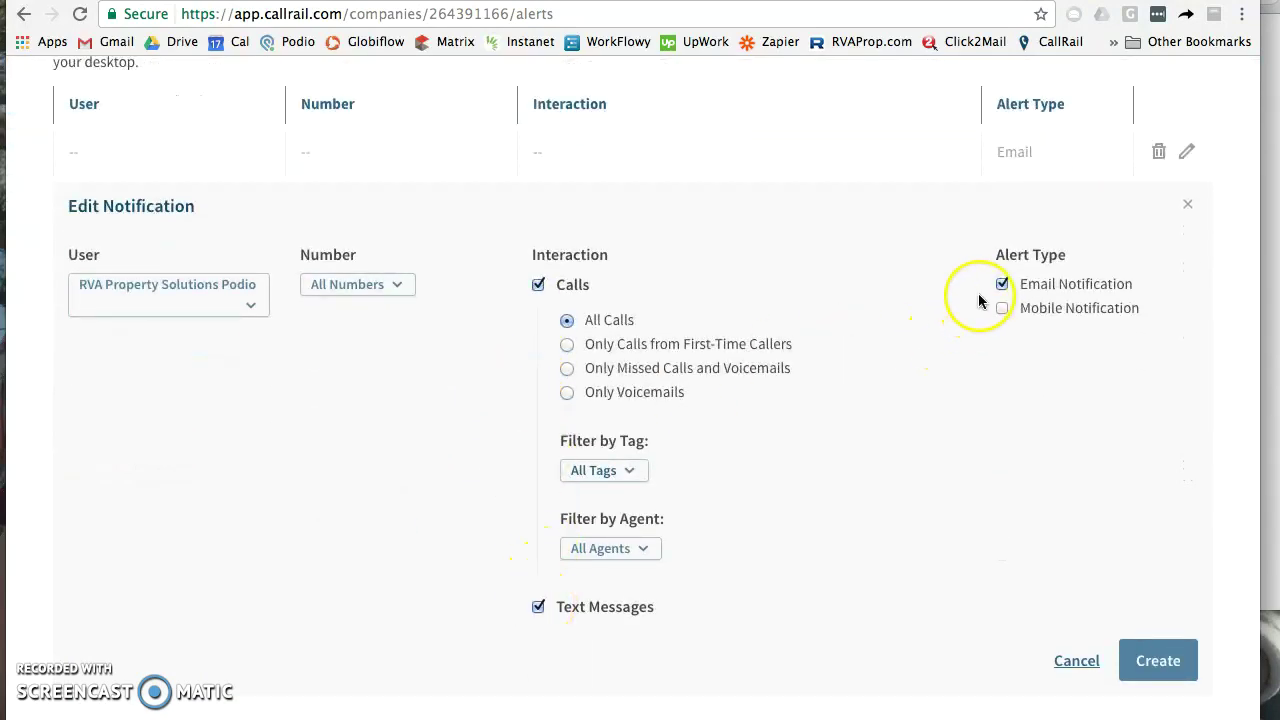
click(1168, 651)
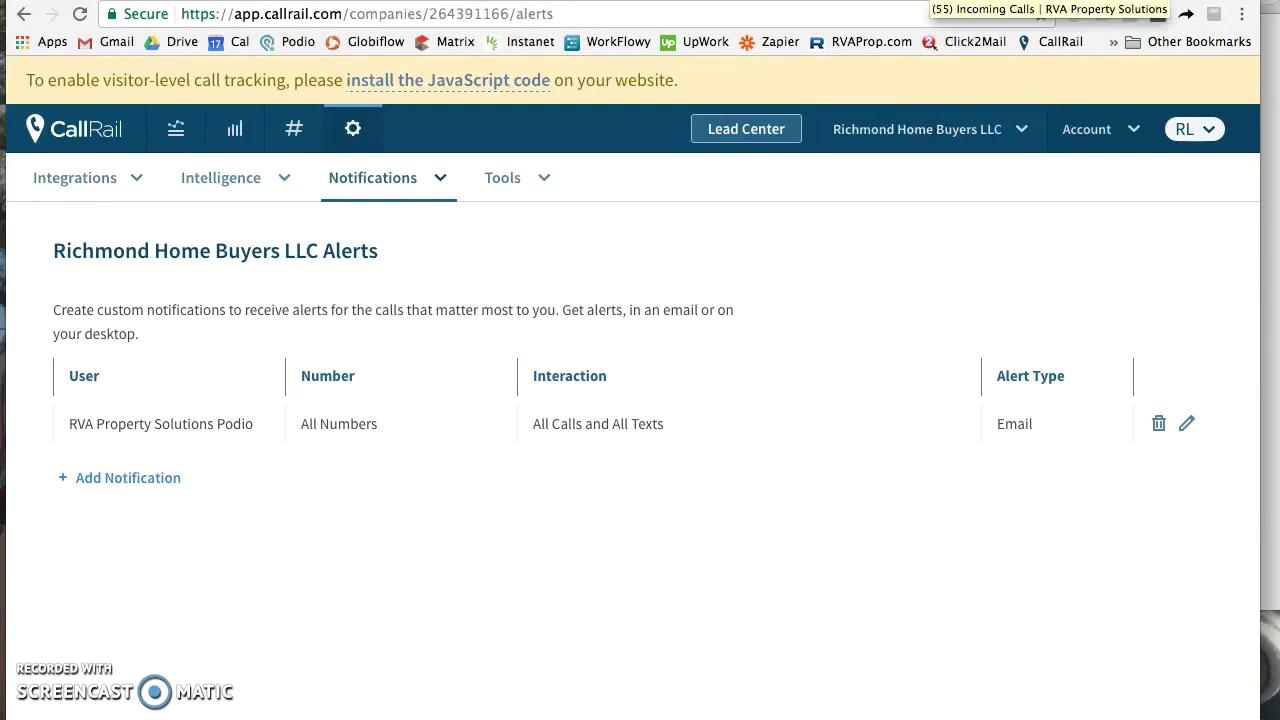
Step: Visit the Numbers page, then open Podio's Incoming Calls app via the RVAProp.com bookmark
click(297, 138)
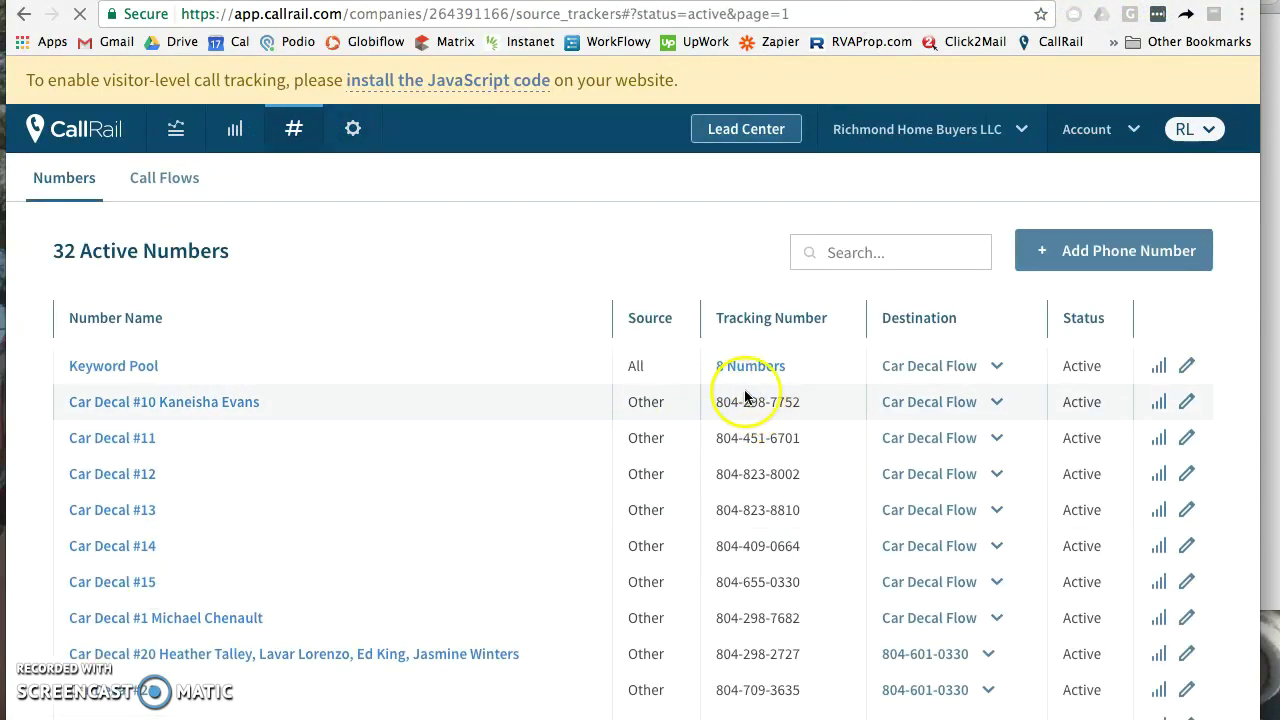
click(818, 41)
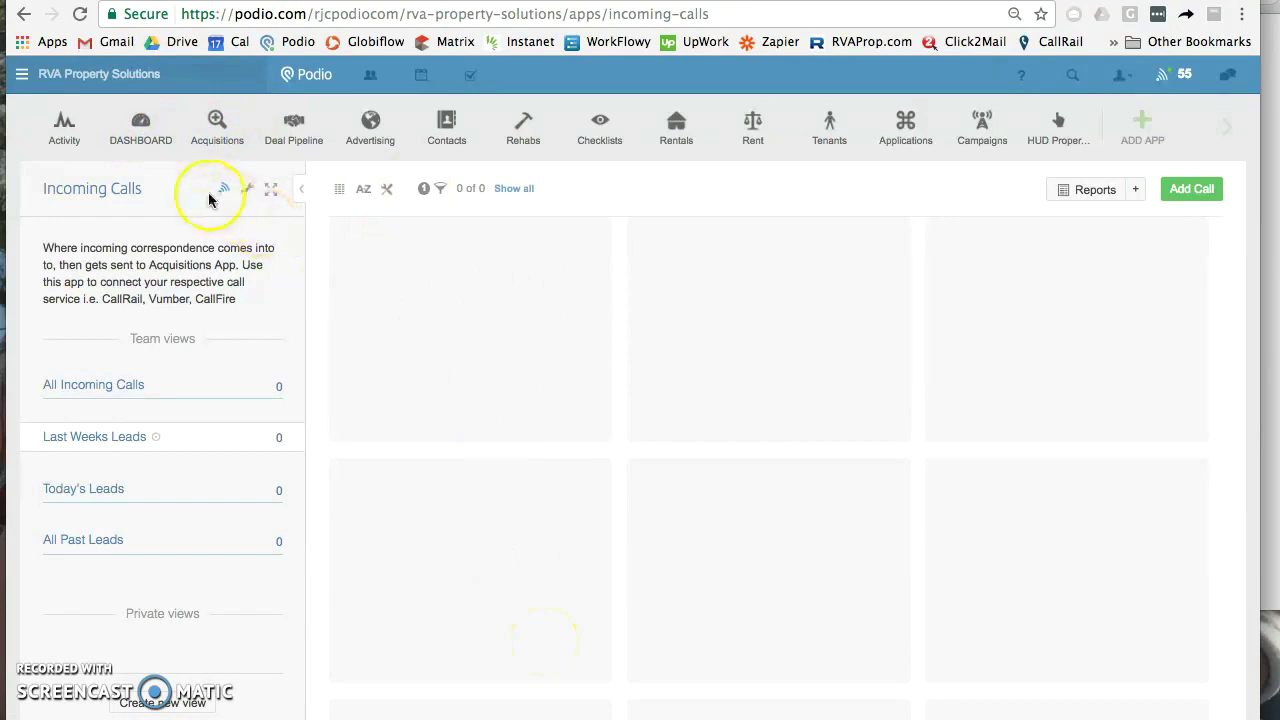
mouse_move(201, 128)
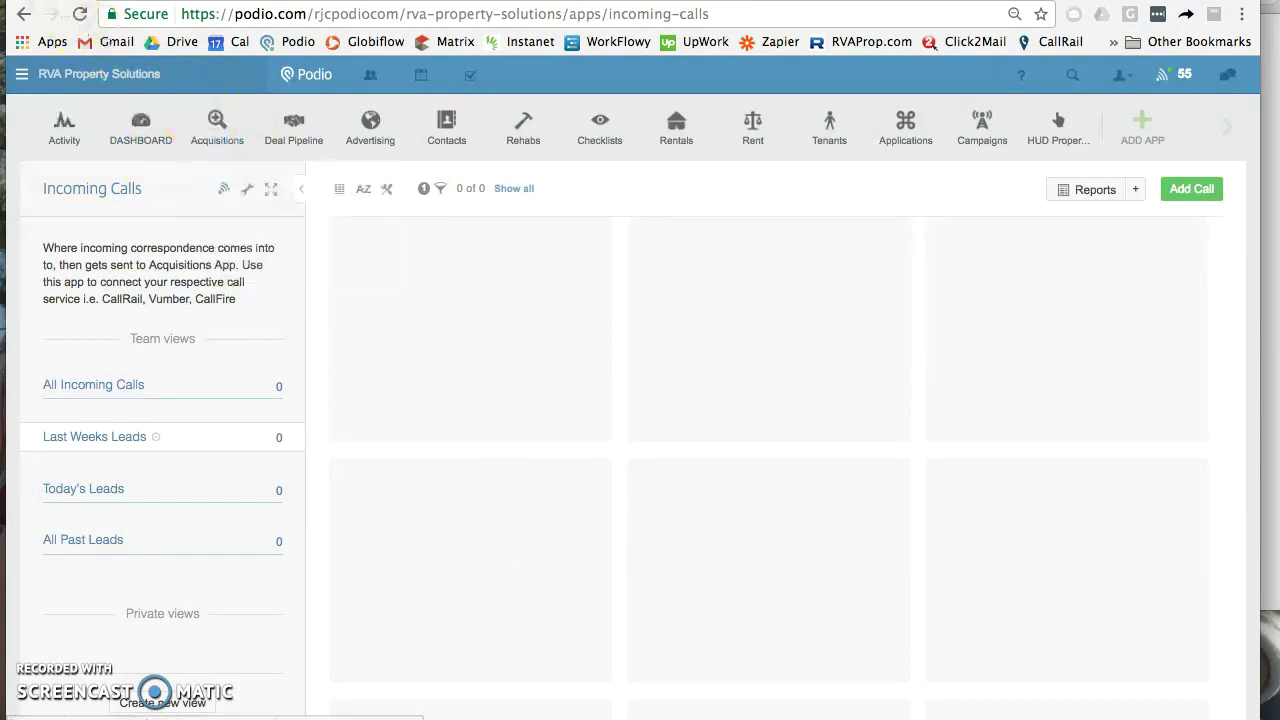